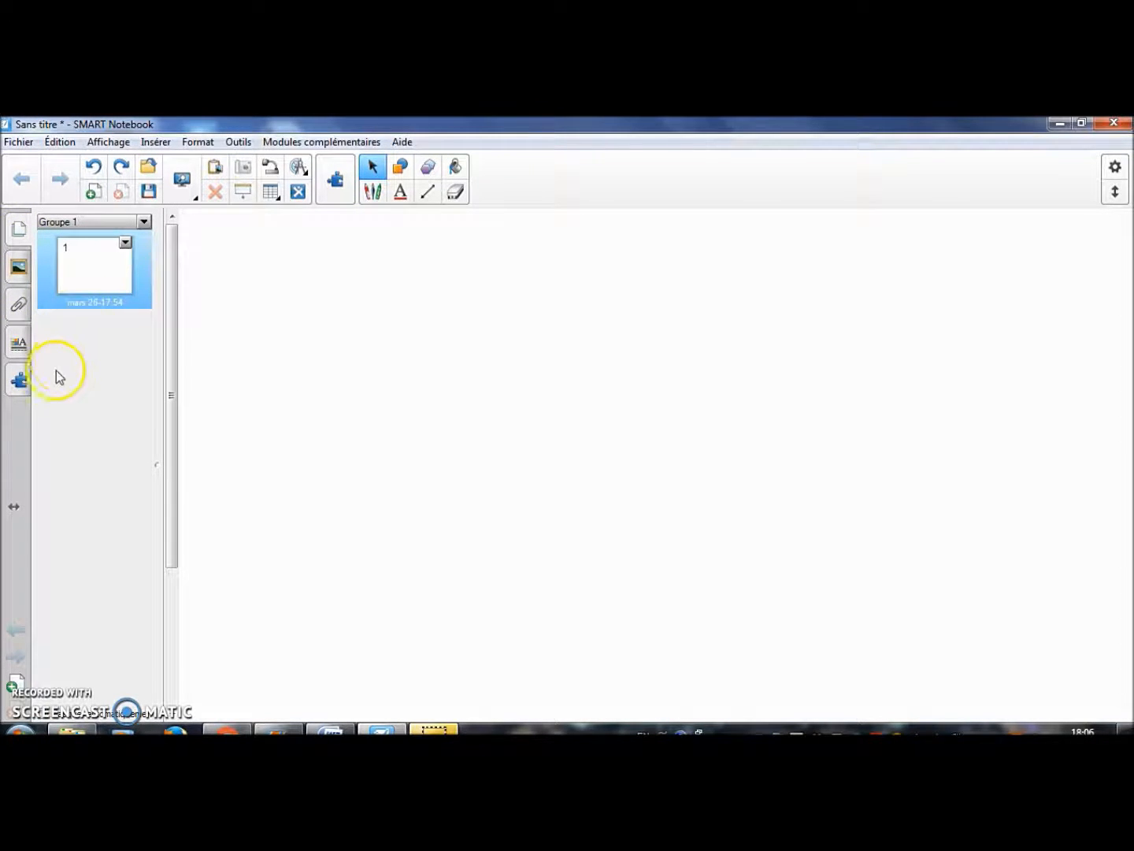
- Insert the "Activity Builder object - Bag" image from the gallery's Lesson Activity Examples folder onto the page
{"action": "left_click", "coordinate": [19, 268]}
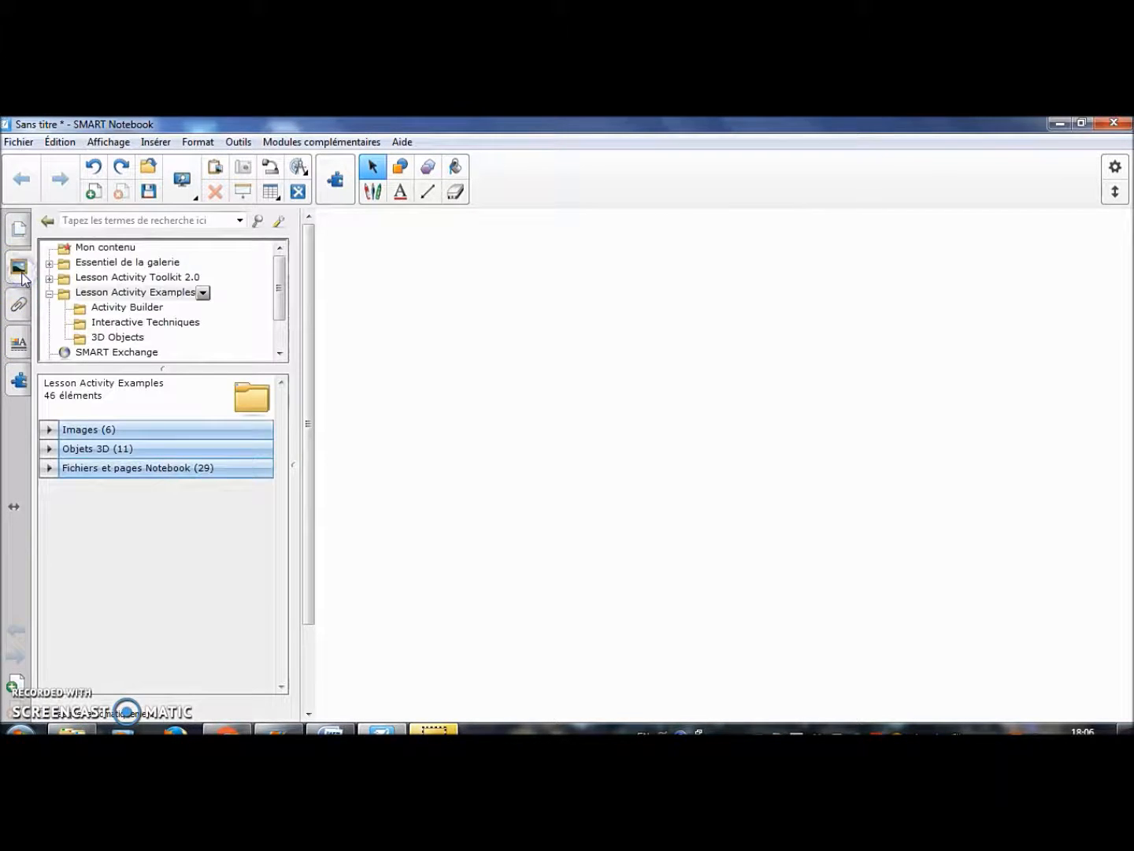
{"action": "double_click", "coordinate": [116, 293]}
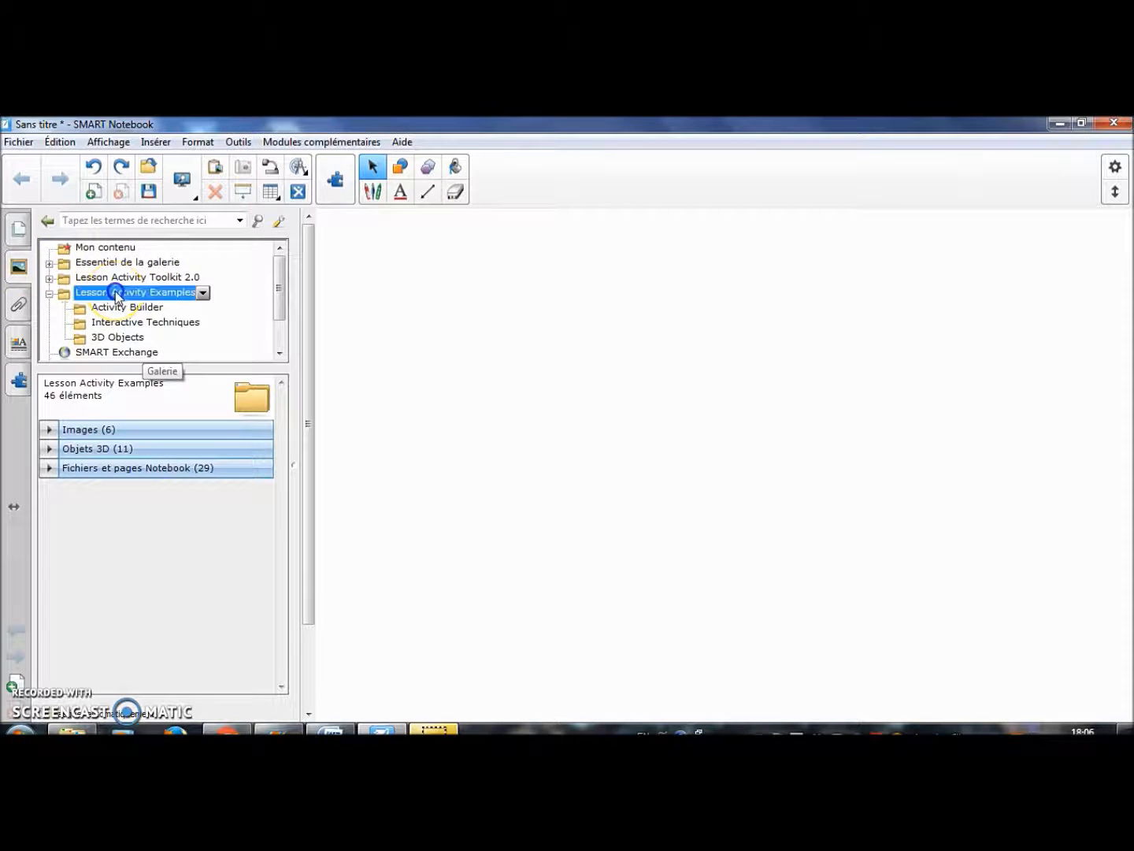
{"action": "double_click", "coordinate": [116, 293]}
{"action": "left_click", "coordinate": [48, 430]}
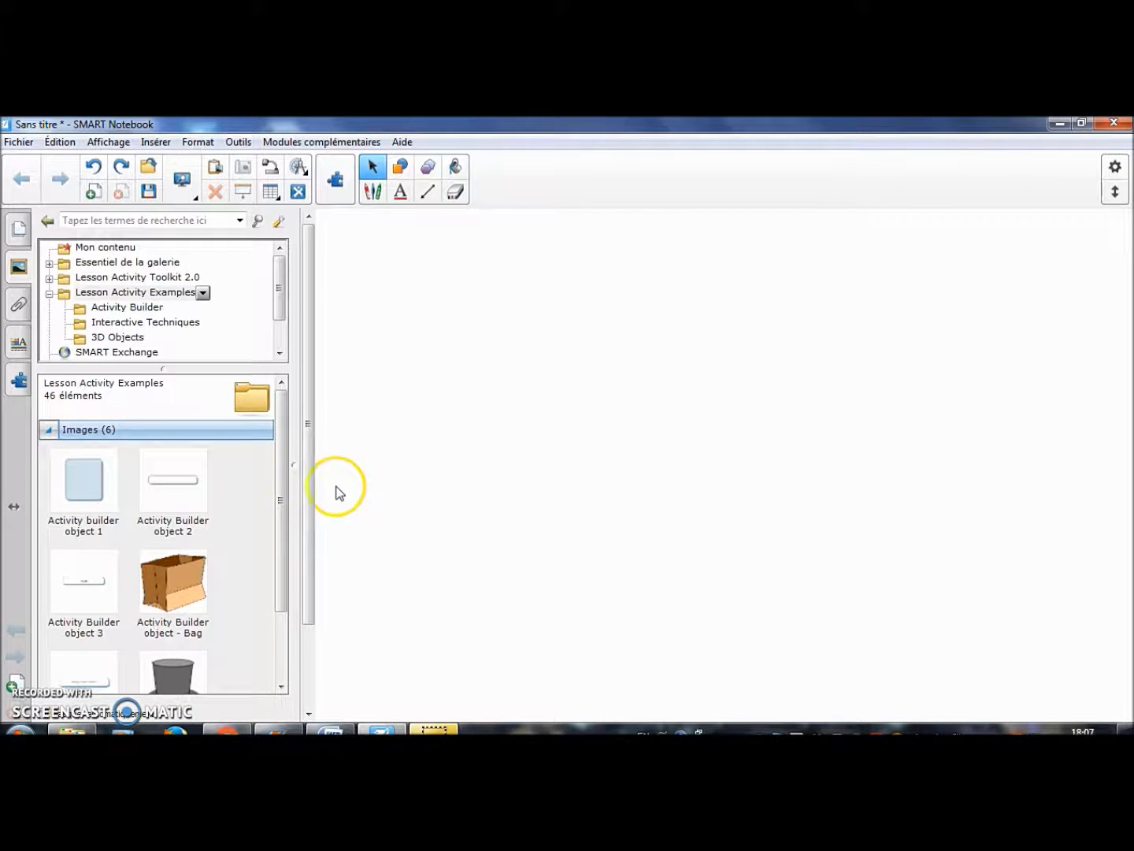
{"action": "left_click_drag", "start_coordinate": [284, 473], "coordinate": [281, 519]}
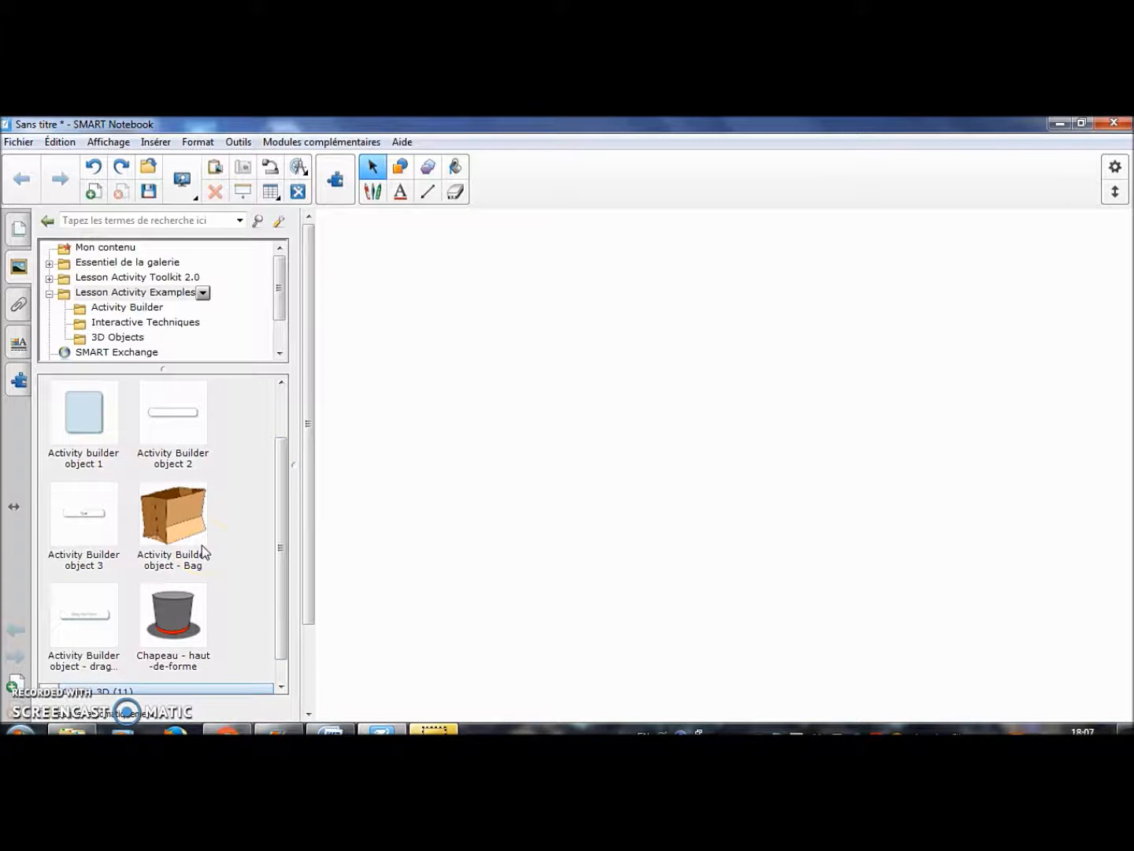
{"action": "left_click", "coordinate": [181, 521]}
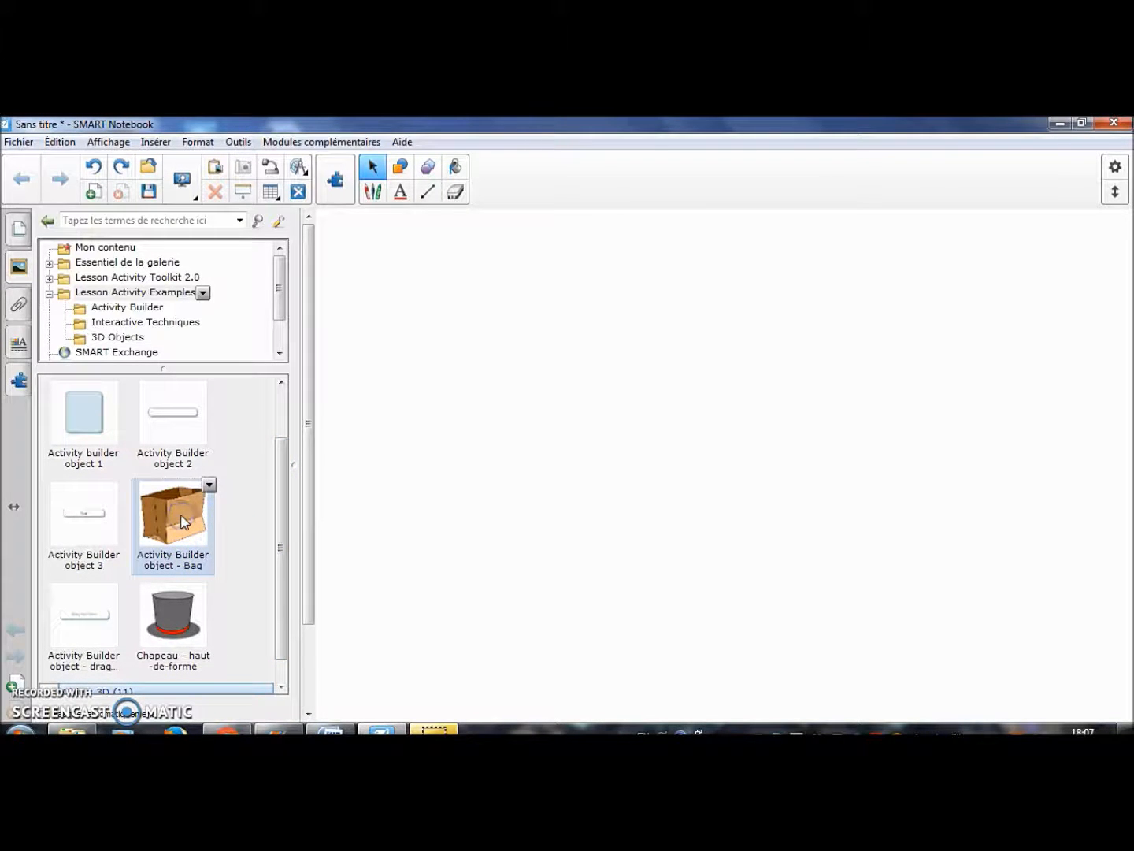
{"action": "double_click", "coordinate": [182, 521]}
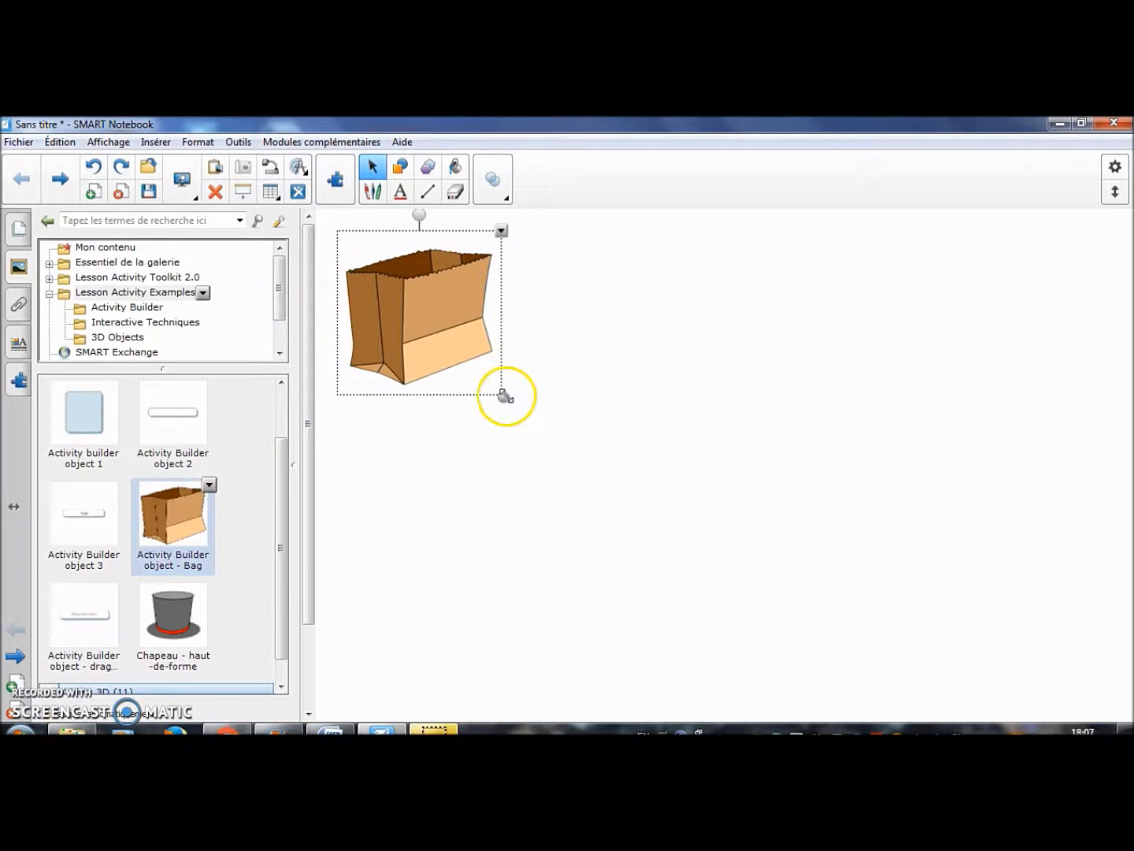
- Enlarge the paper bag and place it in the lower-right corner of the page
{"action": "left_click_drag", "start_coordinate": [520, 409], "coordinate": [565, 462]}
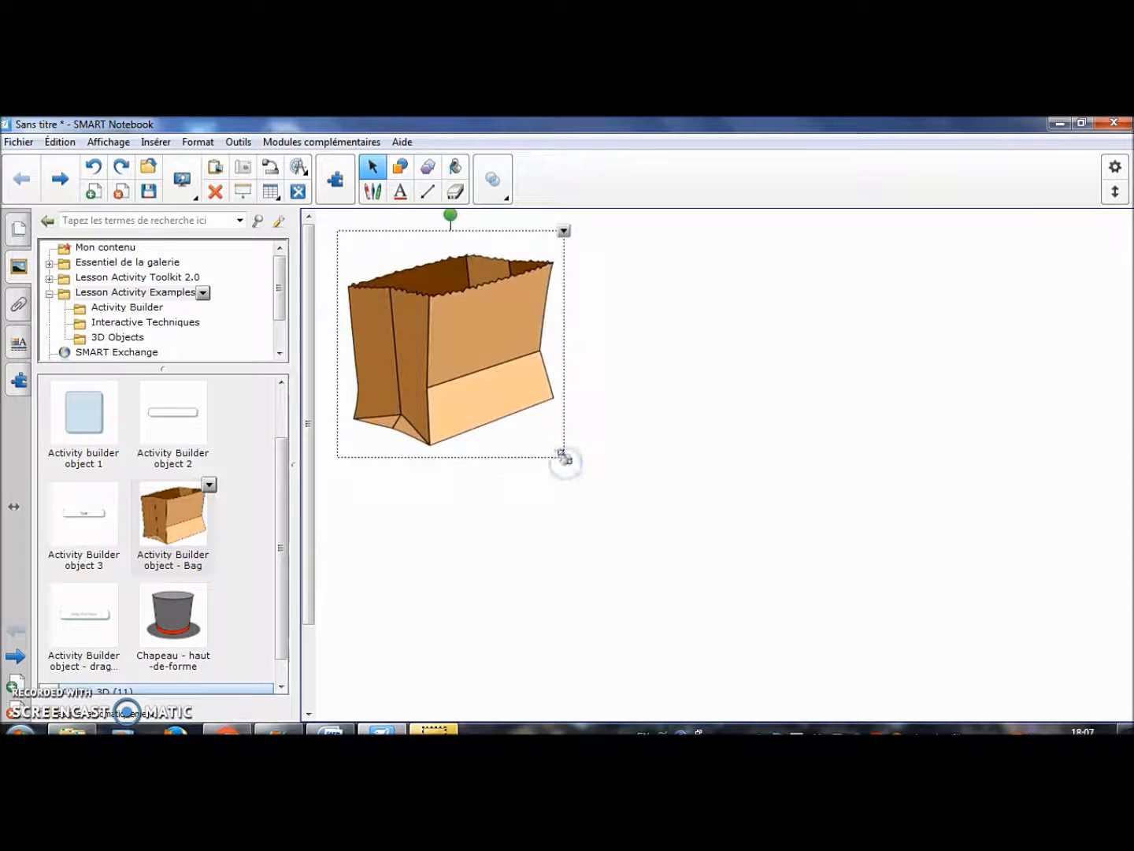
{"action": "left_click_drag", "start_coordinate": [473, 364], "coordinate": [1019, 622]}
{"action": "left_click", "coordinate": [707, 618]}
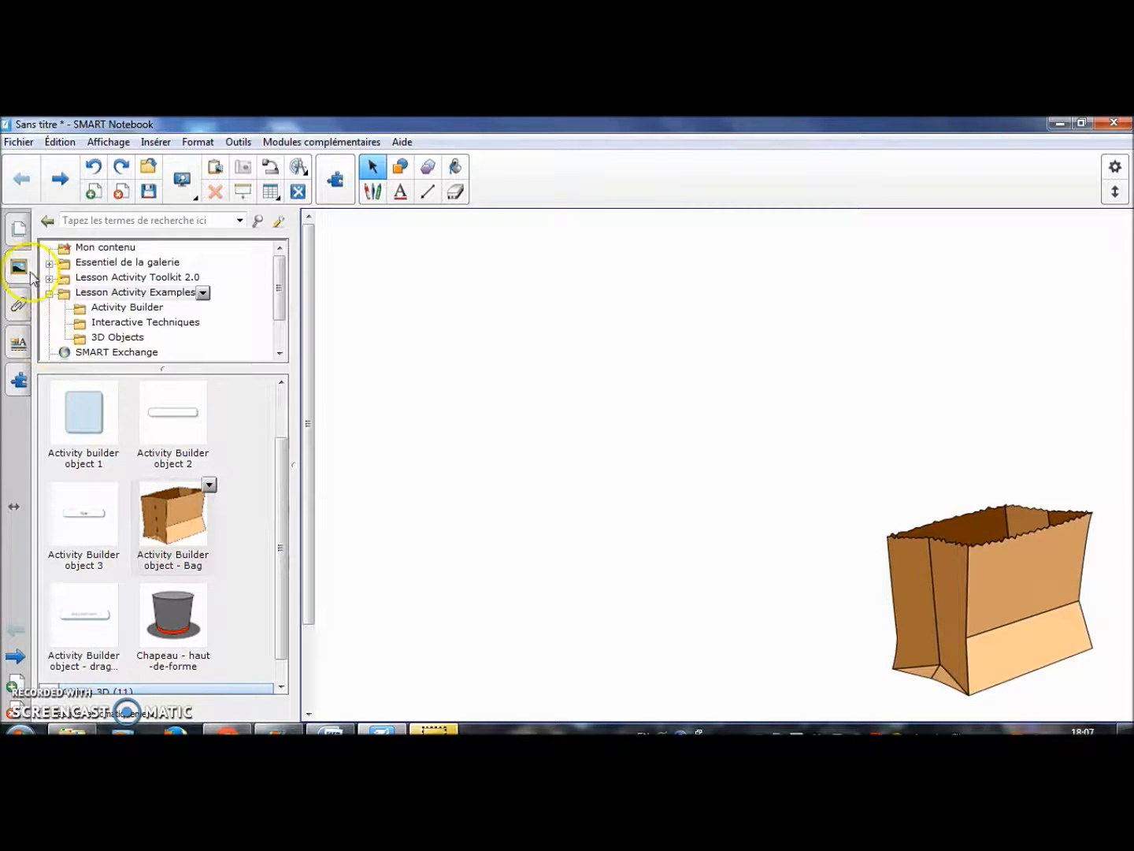
- Shift the bag up so it fits on the page and start editing it as an activity object in the activity builder (Créateur d'activité)
{"action": "left_click", "coordinate": [20, 383]}
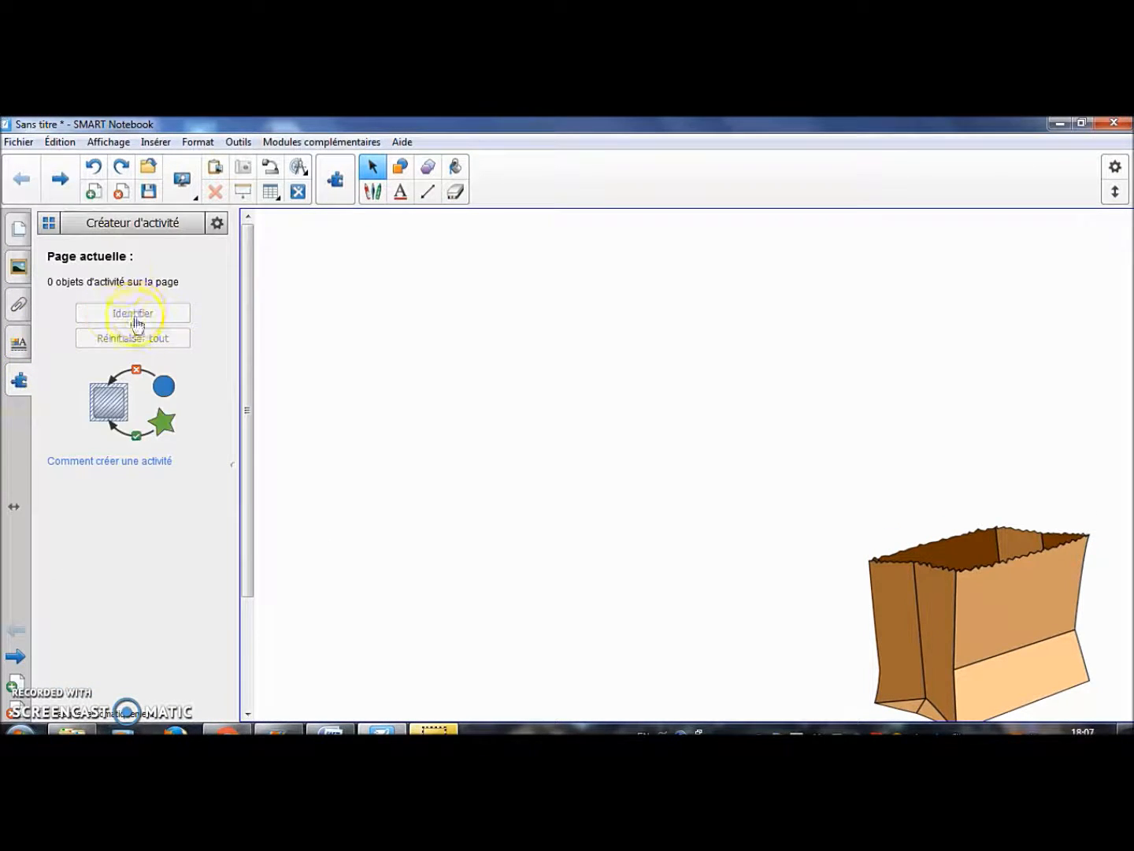
{"action": "left_click", "coordinate": [899, 591]}
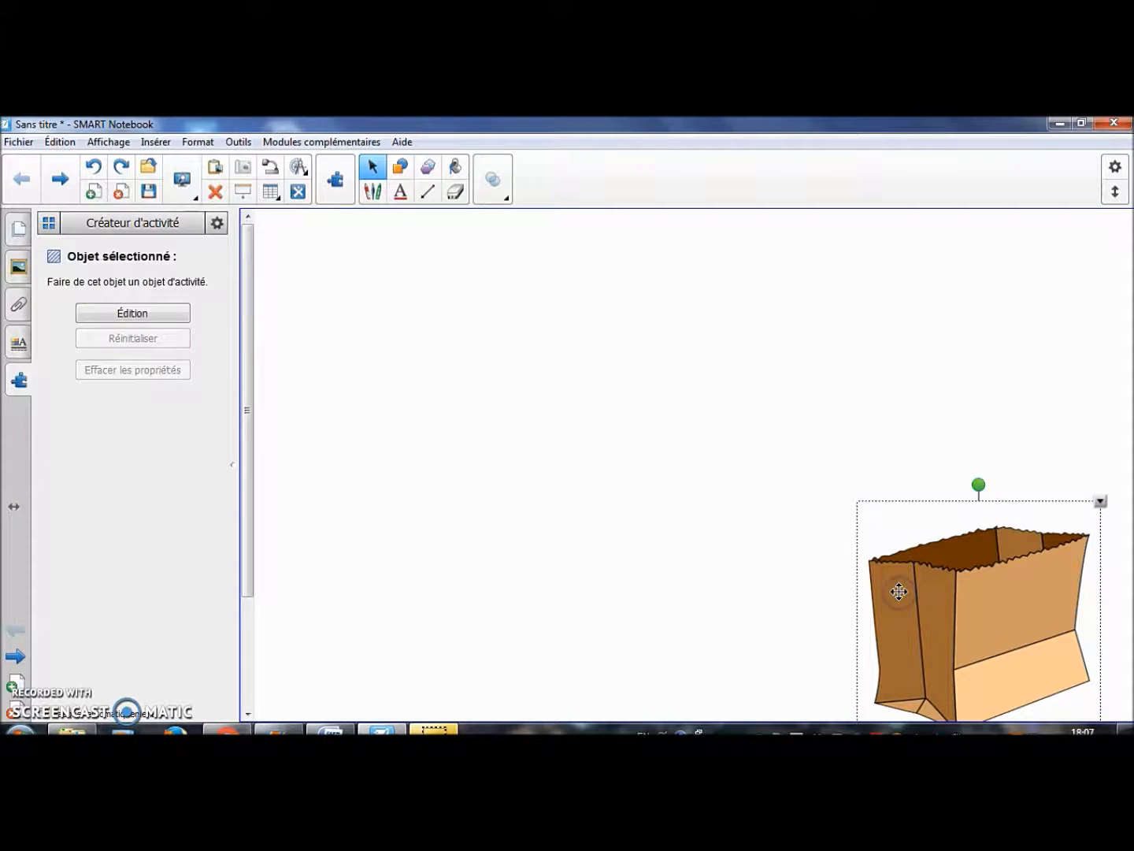
{"action": "left_click", "coordinate": [943, 593]}
{"action": "left_click_drag", "start_coordinate": [942, 593], "coordinate": [937, 559]}
{"action": "left_click", "coordinate": [917, 592]}
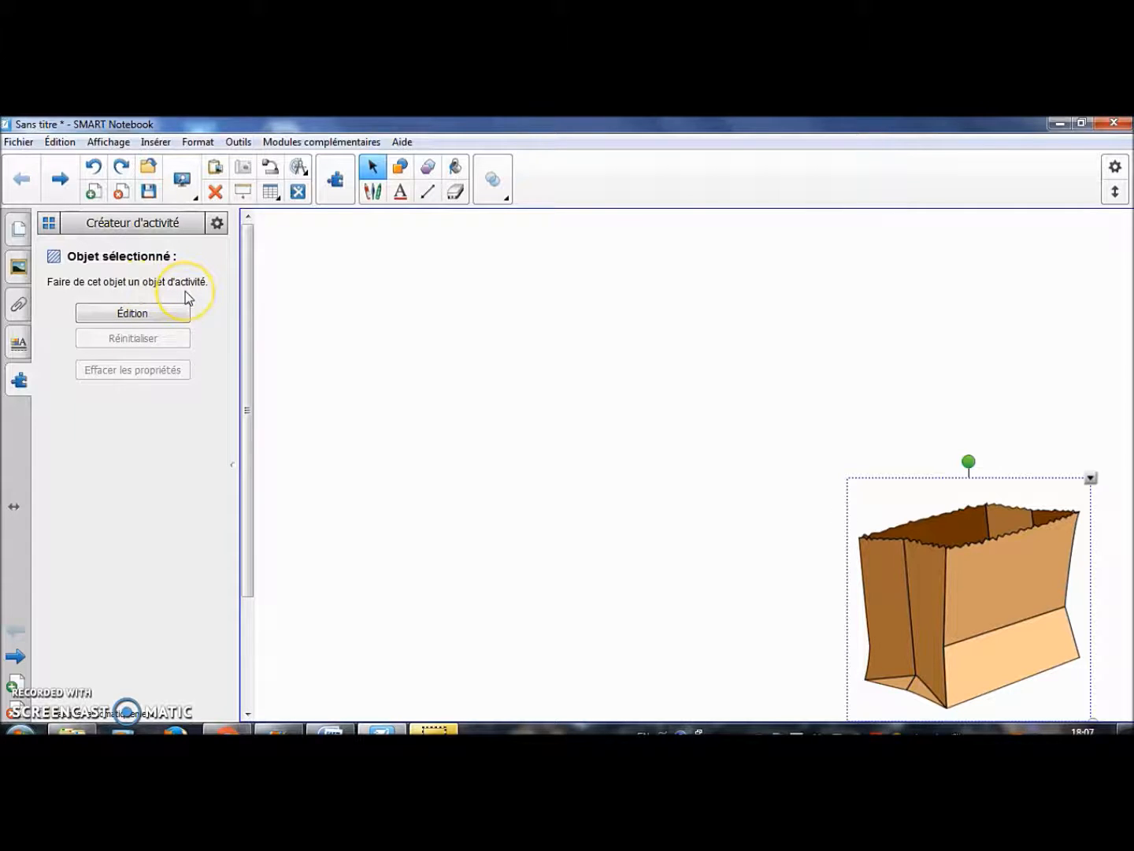
{"action": "left_click", "coordinate": [143, 313]}
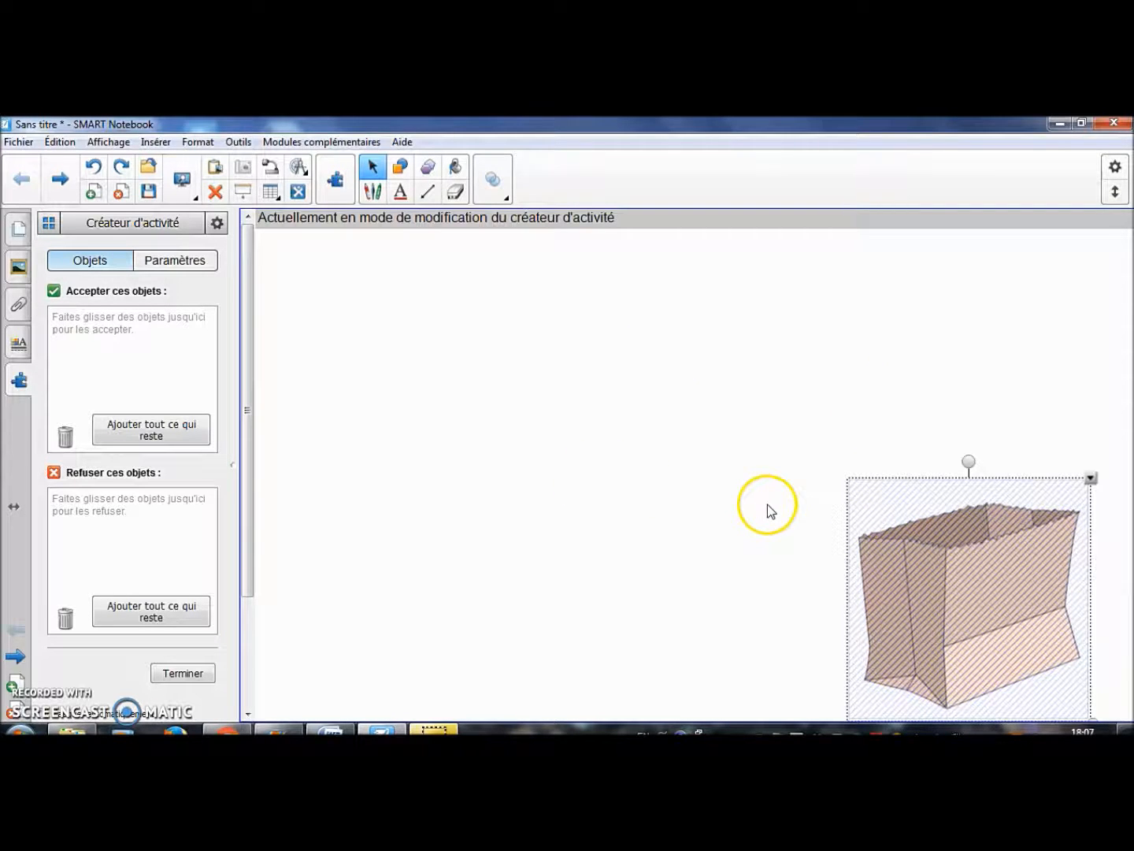
- Draw a large circle at the page's upper-left corner and a smaller circle beside it
{"action": "left_click", "coordinate": [411, 175]}
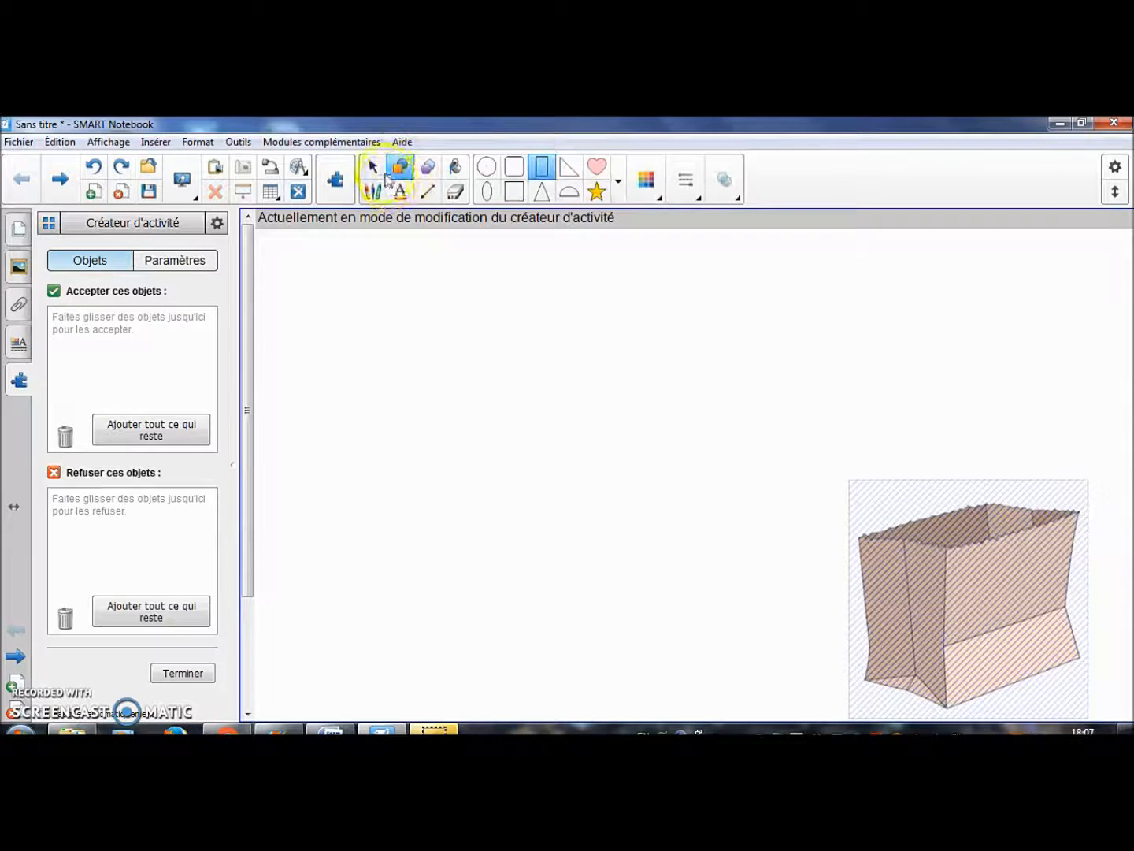
{"action": "left_click", "coordinate": [486, 166]}
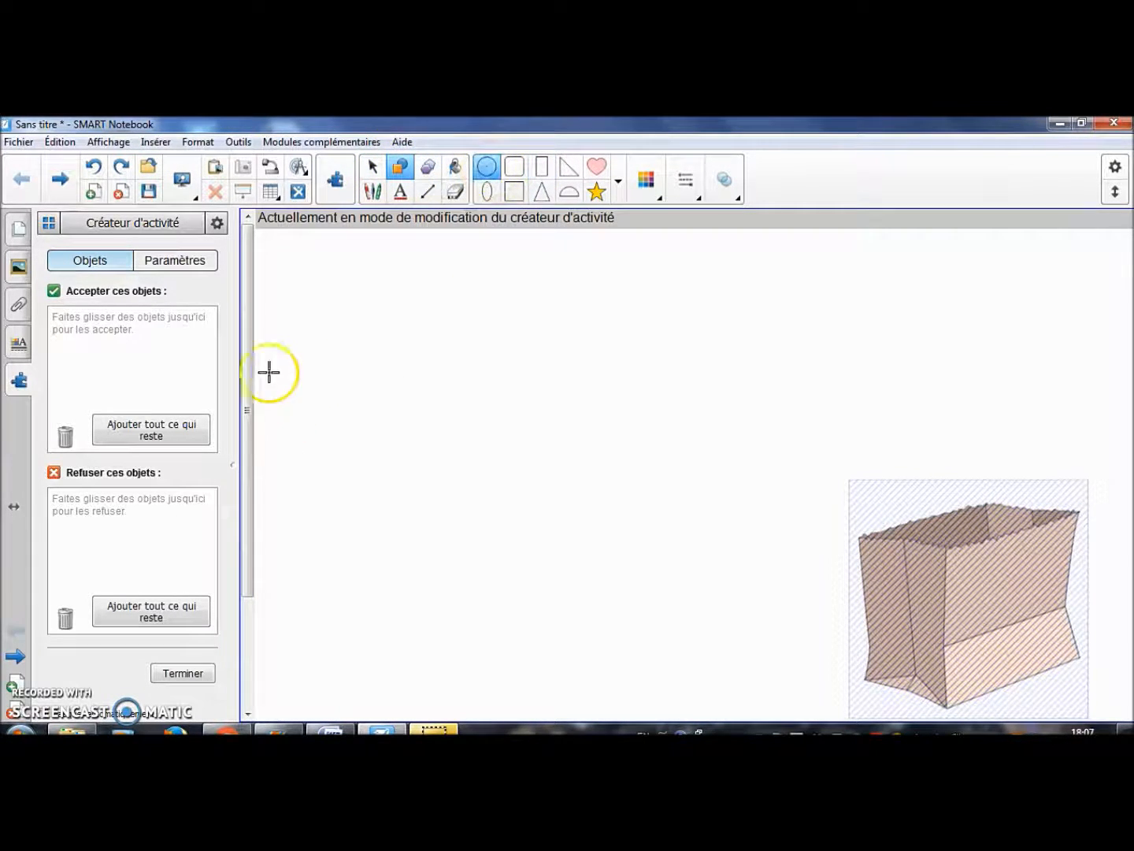
{"action": "left_click_drag", "start_coordinate": [298, 270], "coordinate": [395, 352]}
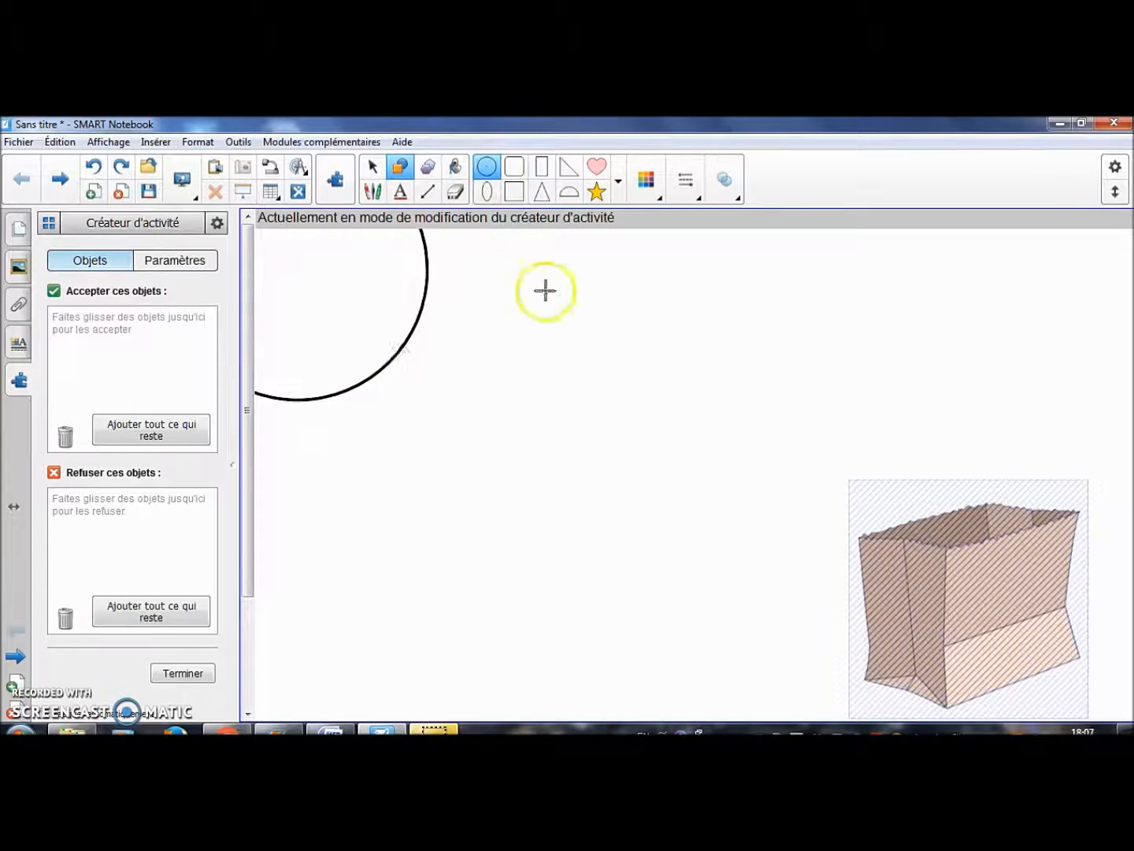
{"action": "left_click_drag", "start_coordinate": [544, 328], "coordinate": [592, 349]}
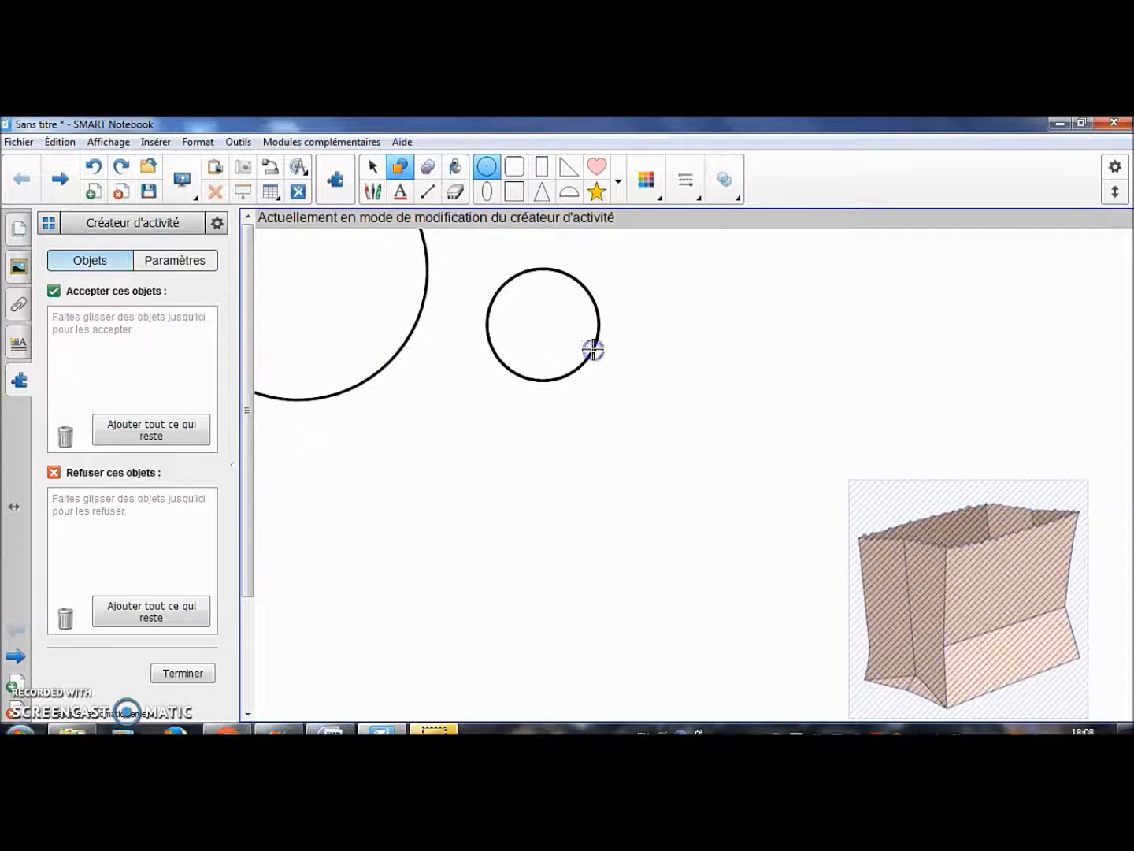
- Draw a narrow isosceles triangle, a wide isosceles triangle above the bag and a right triangle near the page's lower middle
{"action": "left_click", "coordinate": [545, 192]}
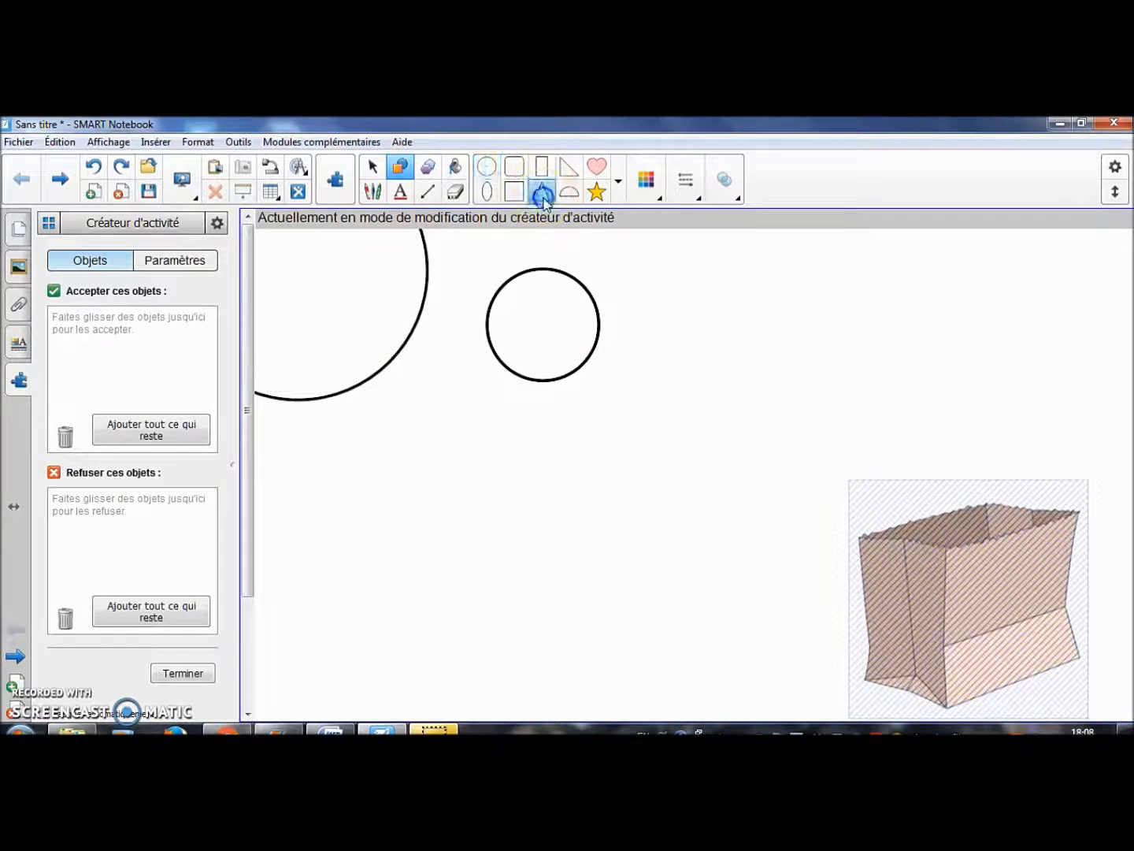
{"action": "left_click_drag", "start_coordinate": [405, 457], "coordinate": [309, 586]}
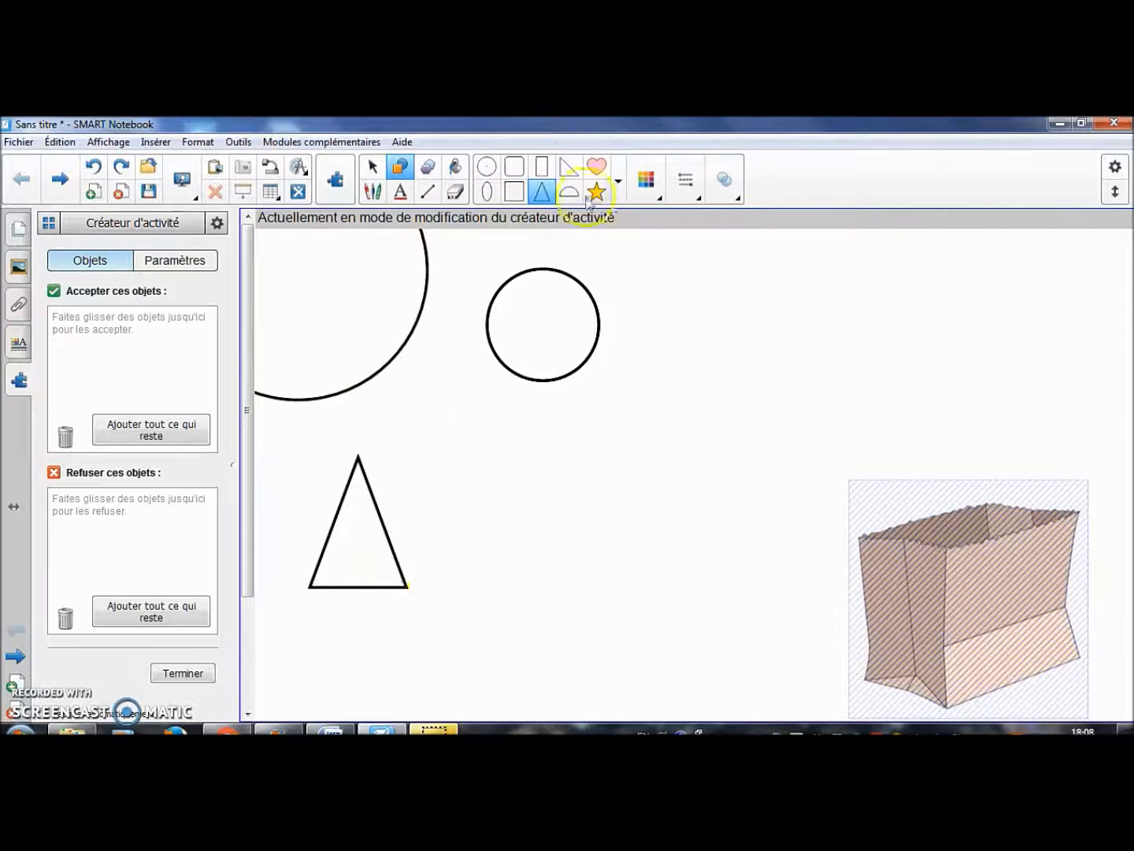
{"action": "left_click_drag", "start_coordinate": [744, 338], "coordinate": [919, 456]}
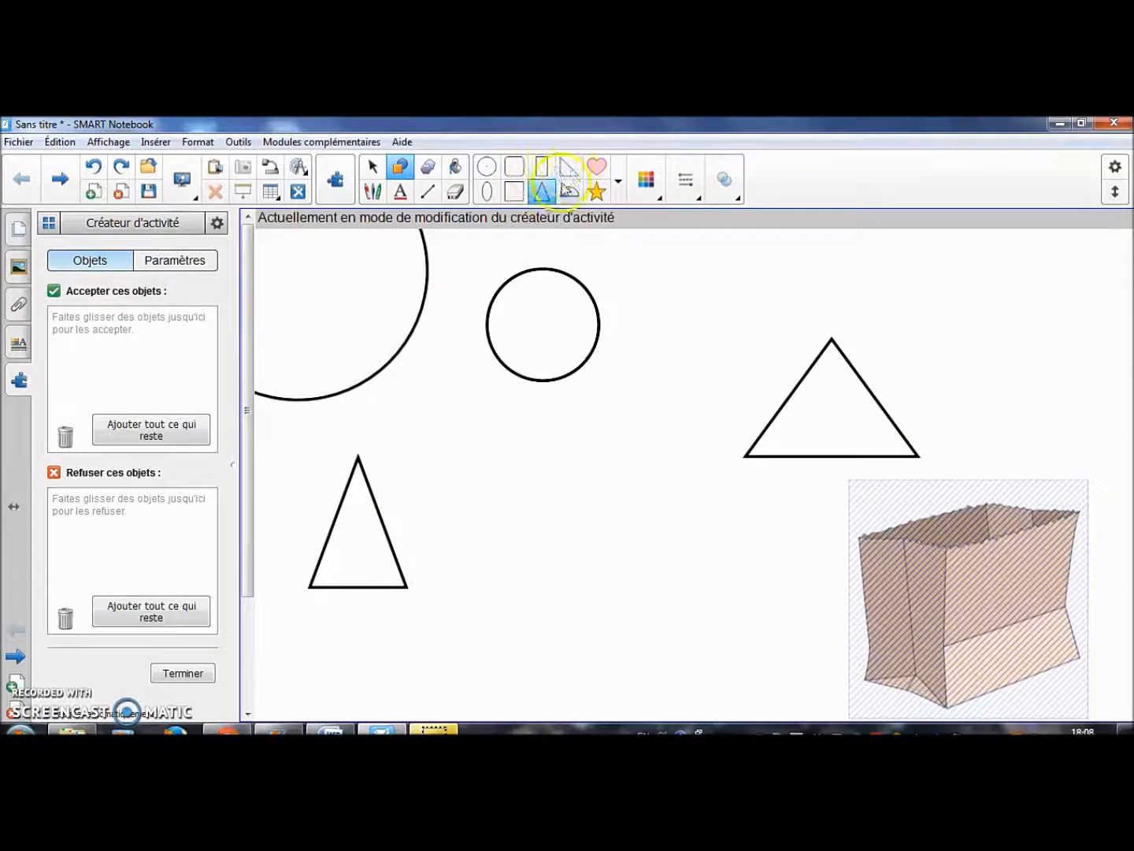
{"action": "left_click", "coordinate": [569, 166]}
{"action": "left_click_drag", "start_coordinate": [577, 504], "coordinate": [732, 657]}
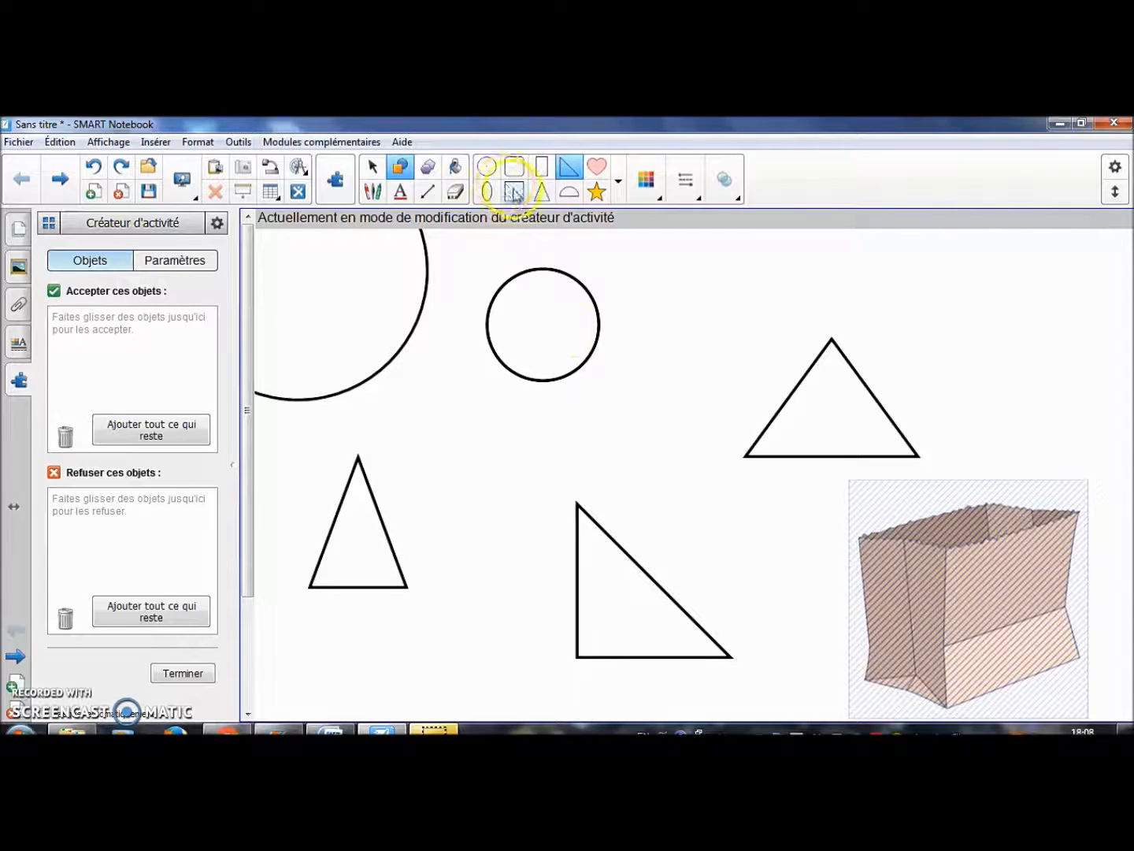
- Add a square below the small circle, a yellow star above the wide triangle and a pink heart above the bag
{"action": "left_click", "coordinate": [514, 192]}
{"action": "left_click_drag", "start_coordinate": [471, 405], "coordinate": [563, 514]}
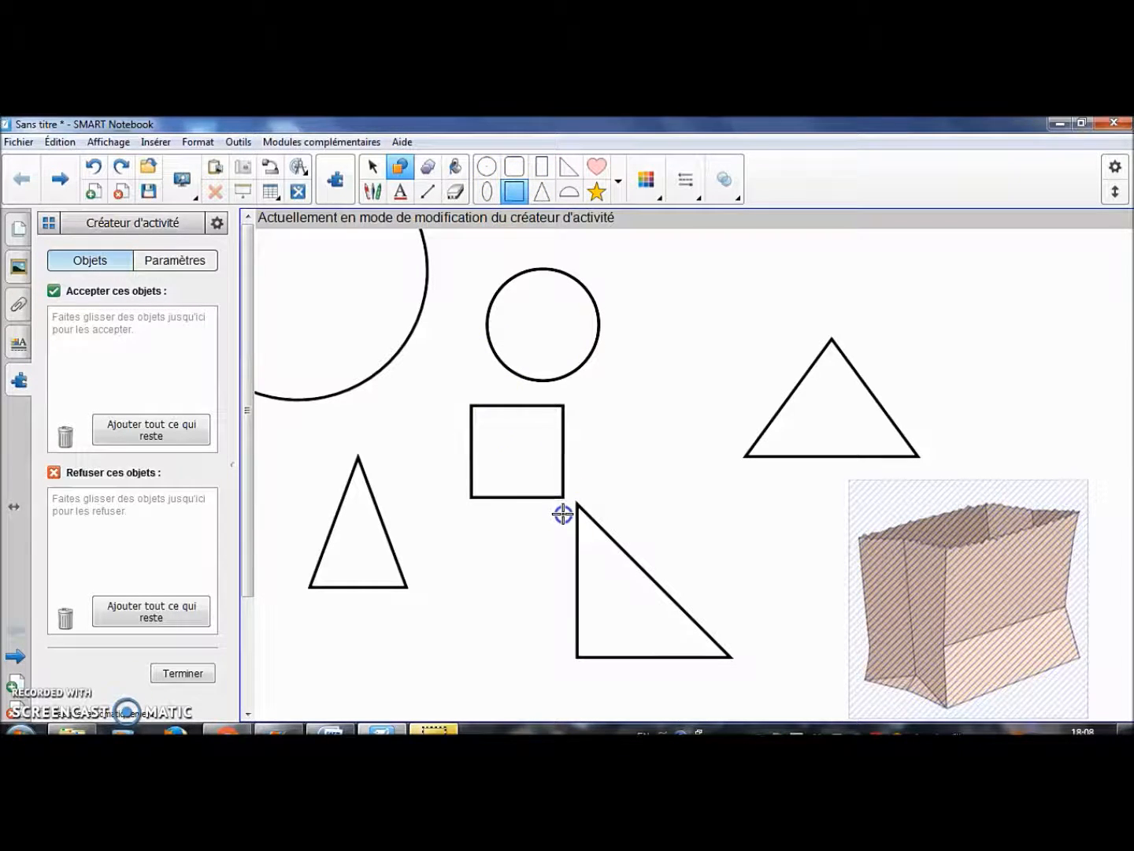
{"action": "left_click", "coordinate": [596, 191]}
{"action": "mouse_move", "coordinate": [674, 288]}
{"action": "left_mouse_down"}
{"action": "mouse_move", "coordinate": [767, 389]}
{"action": "mouse_move", "coordinate": [784, 389]}
{"action": "left_mouse_up"}
{"action": "left_click", "coordinate": [592, 167]}
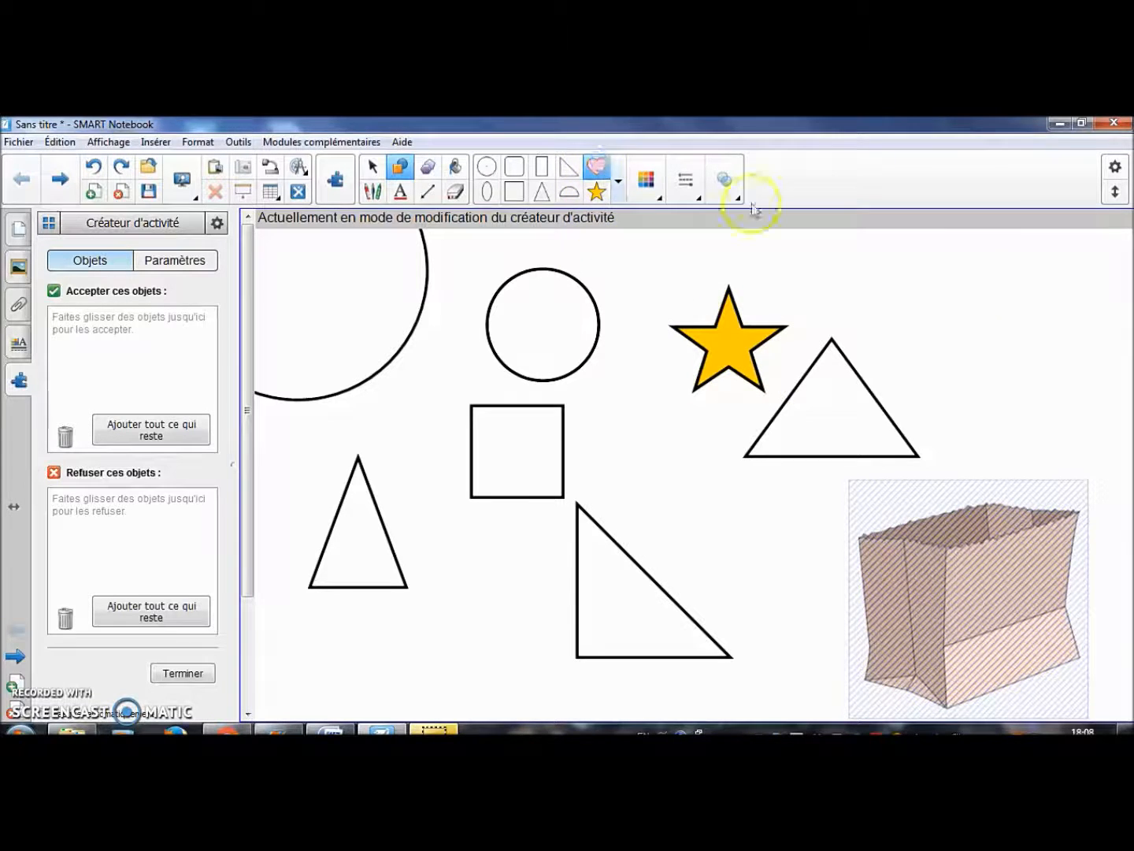
{"action": "left_click_drag", "start_coordinate": [934, 300], "coordinate": [1093, 430]}
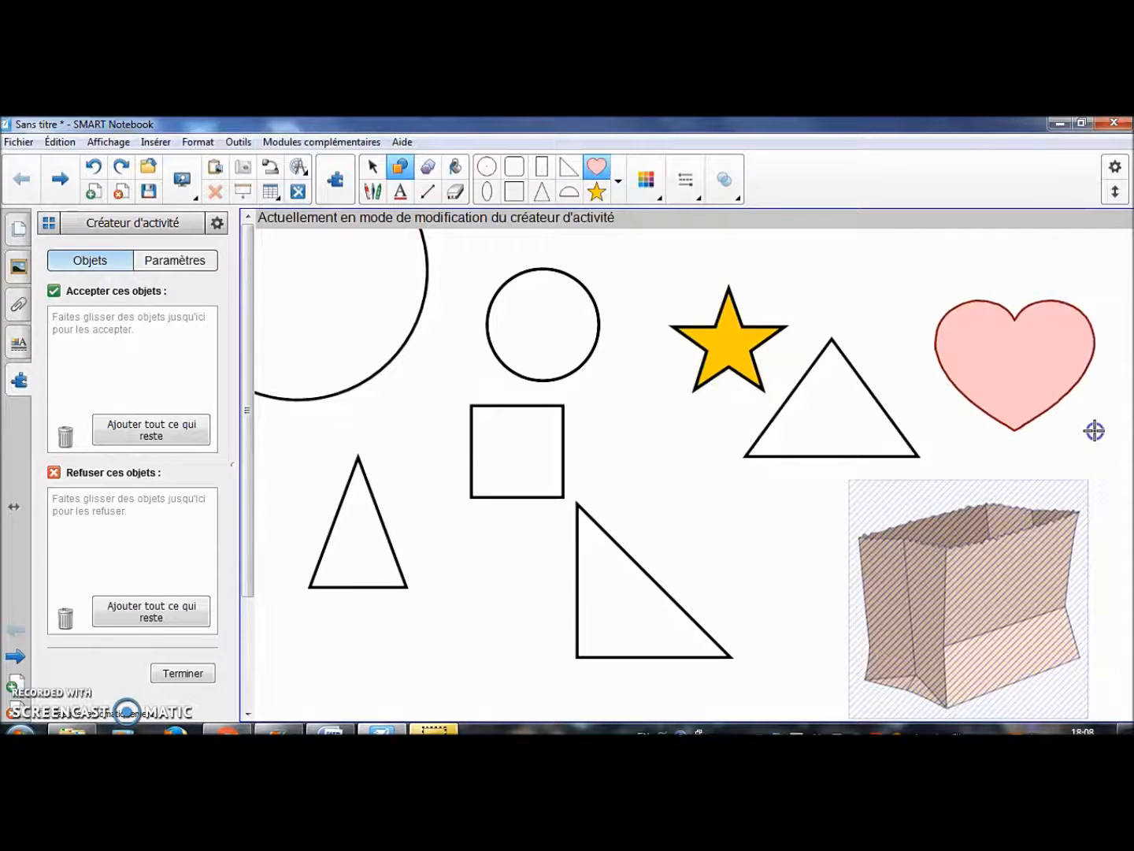
- Draw a vertical oval, another circle in the middle of the page and a small triangle below the narrow one
{"action": "left_click", "coordinate": [486, 191]}
{"action": "left_click_drag", "start_coordinate": [456, 568], "coordinate": [528, 671]}
{"action": "left_click", "coordinate": [486, 166]}
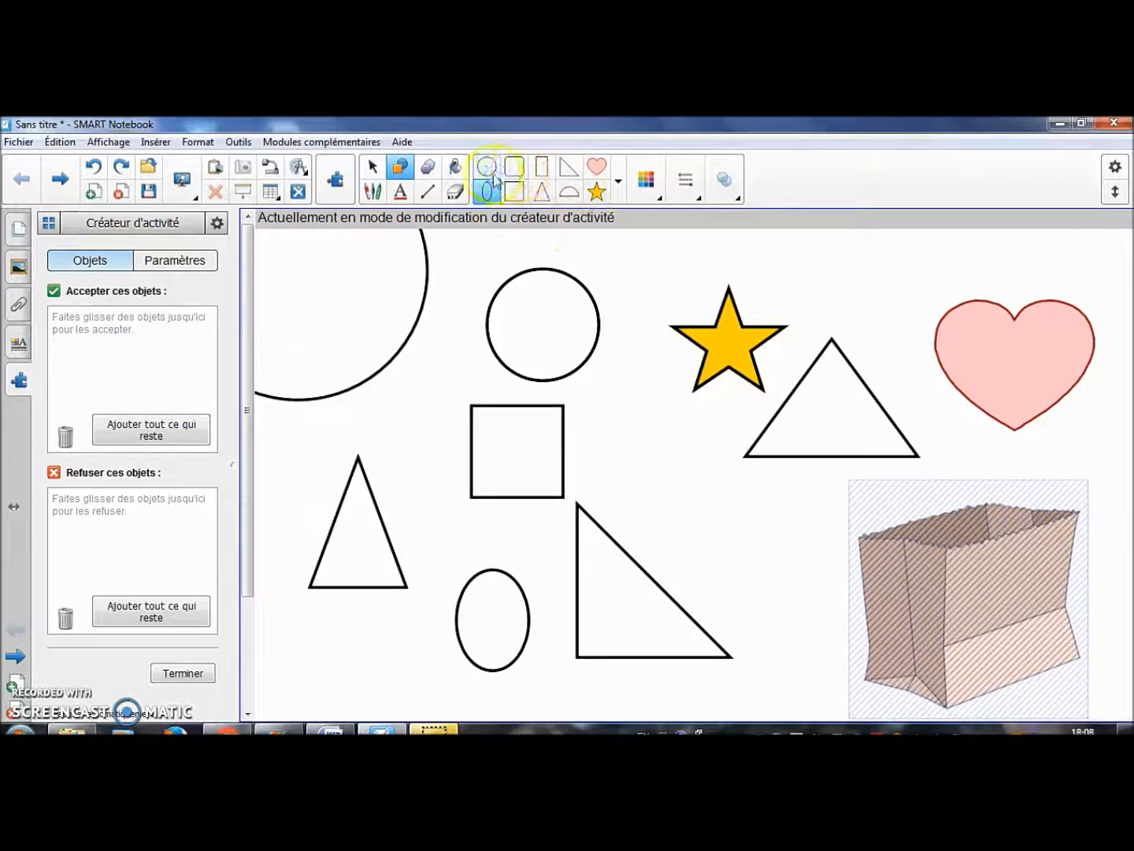
{"action": "left_click_drag", "start_coordinate": [635, 428], "coordinate": [690, 495]}
{"action": "left_click", "coordinate": [542, 192]}
{"action": "left_click_drag", "start_coordinate": [309, 617], "coordinate": [400, 690]}
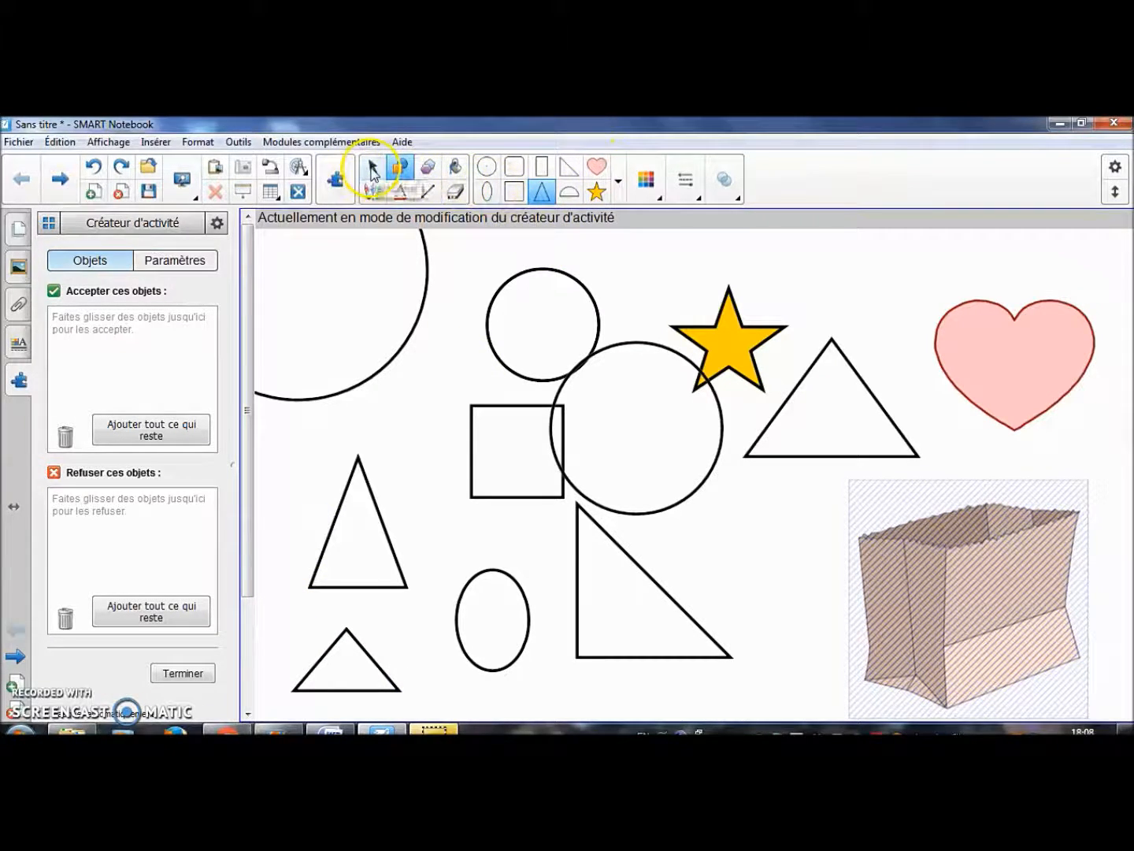
- Rearrange the circles, star, square and triangles so that every shape is fully on the page and none overlap
{"action": "left_click", "coordinate": [373, 168]}
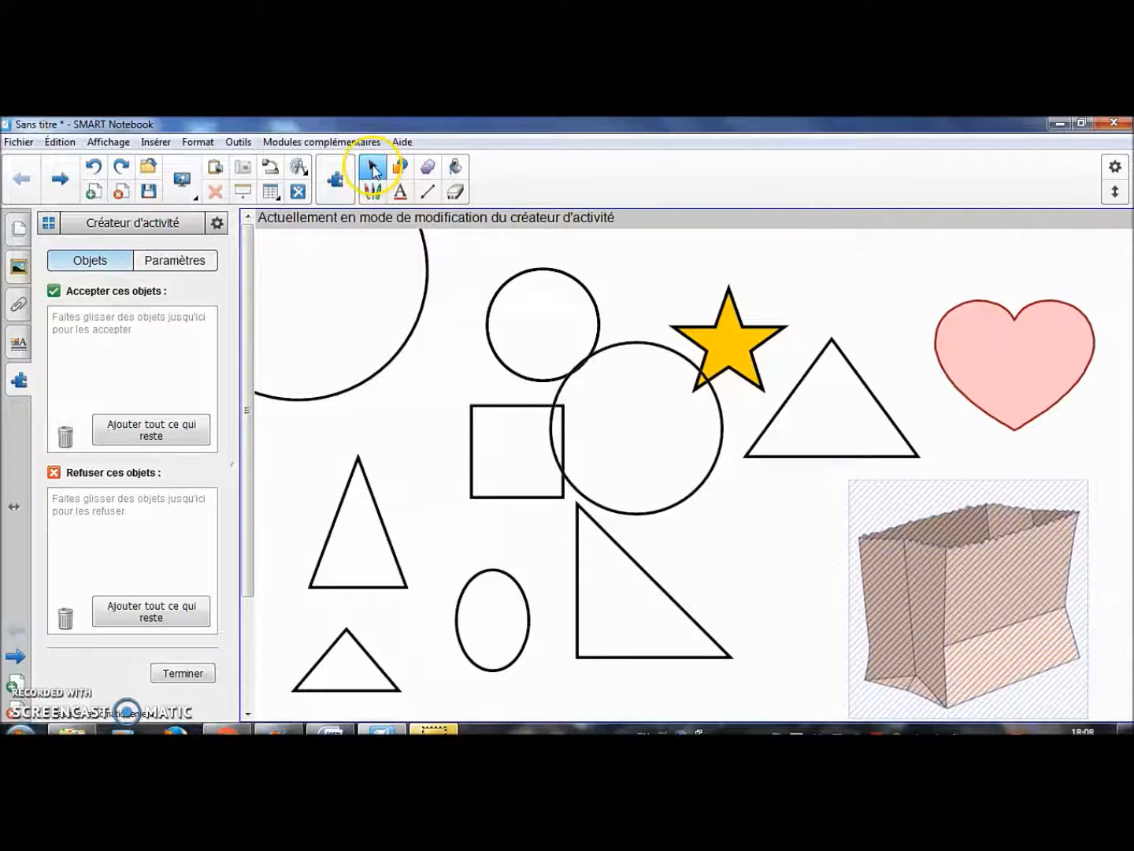
{"action": "left_click", "coordinate": [406, 331]}
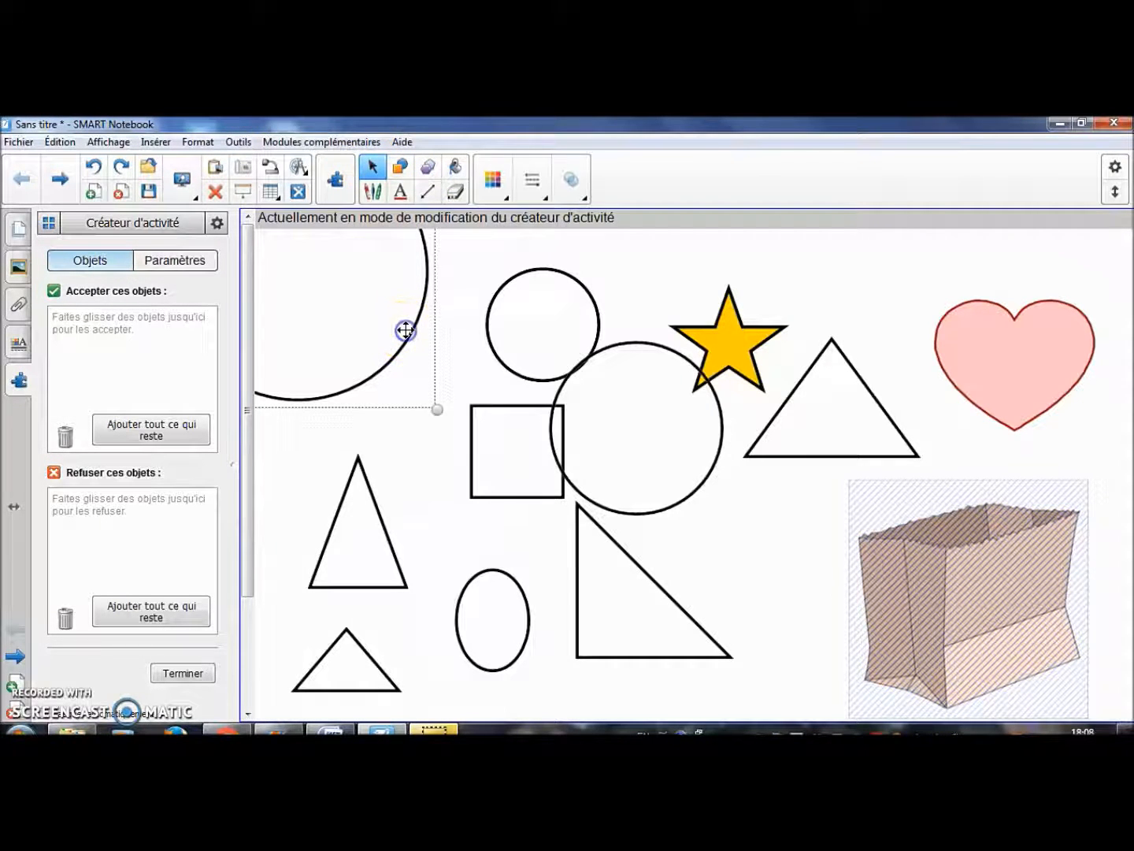
{"action": "left_click_drag", "start_coordinate": [422, 357], "coordinate": [506, 444]}
{"action": "left_click_drag", "start_coordinate": [721, 329], "coordinate": [661, 285]}
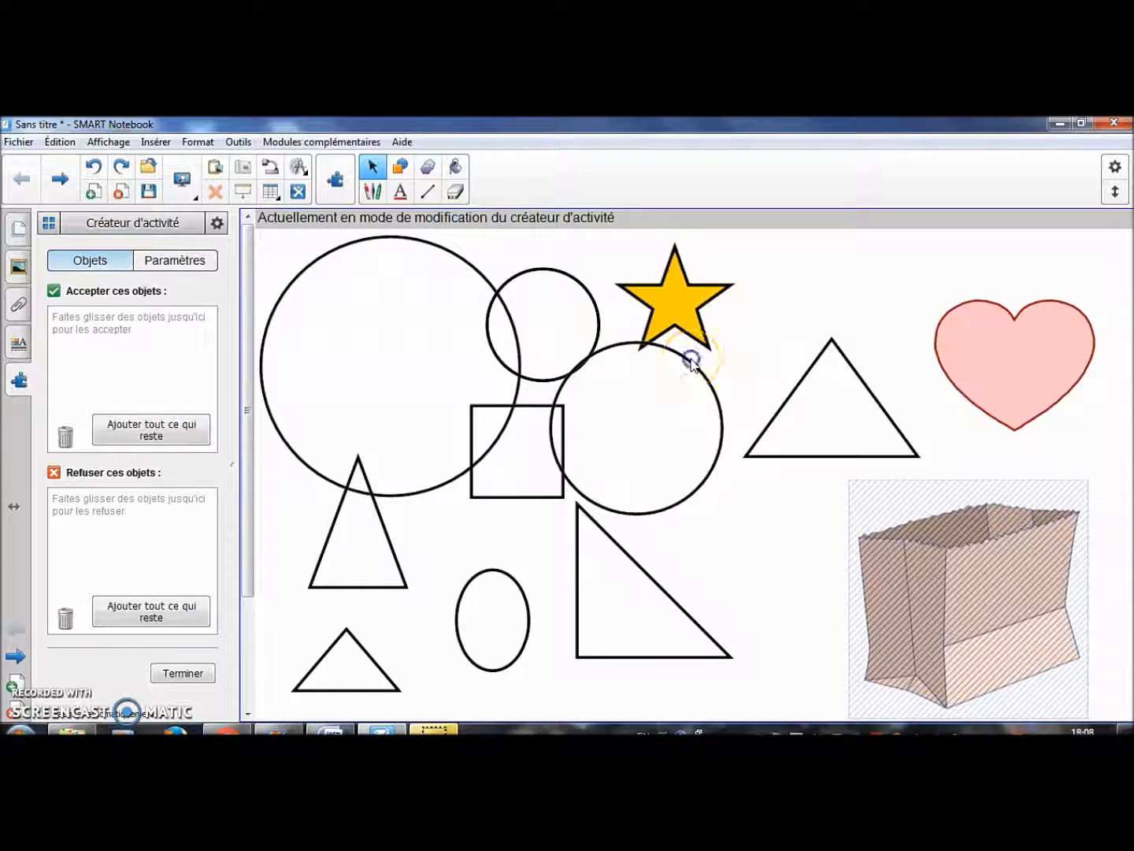
{"action": "left_click_drag", "start_coordinate": [690, 360], "coordinate": [898, 253]}
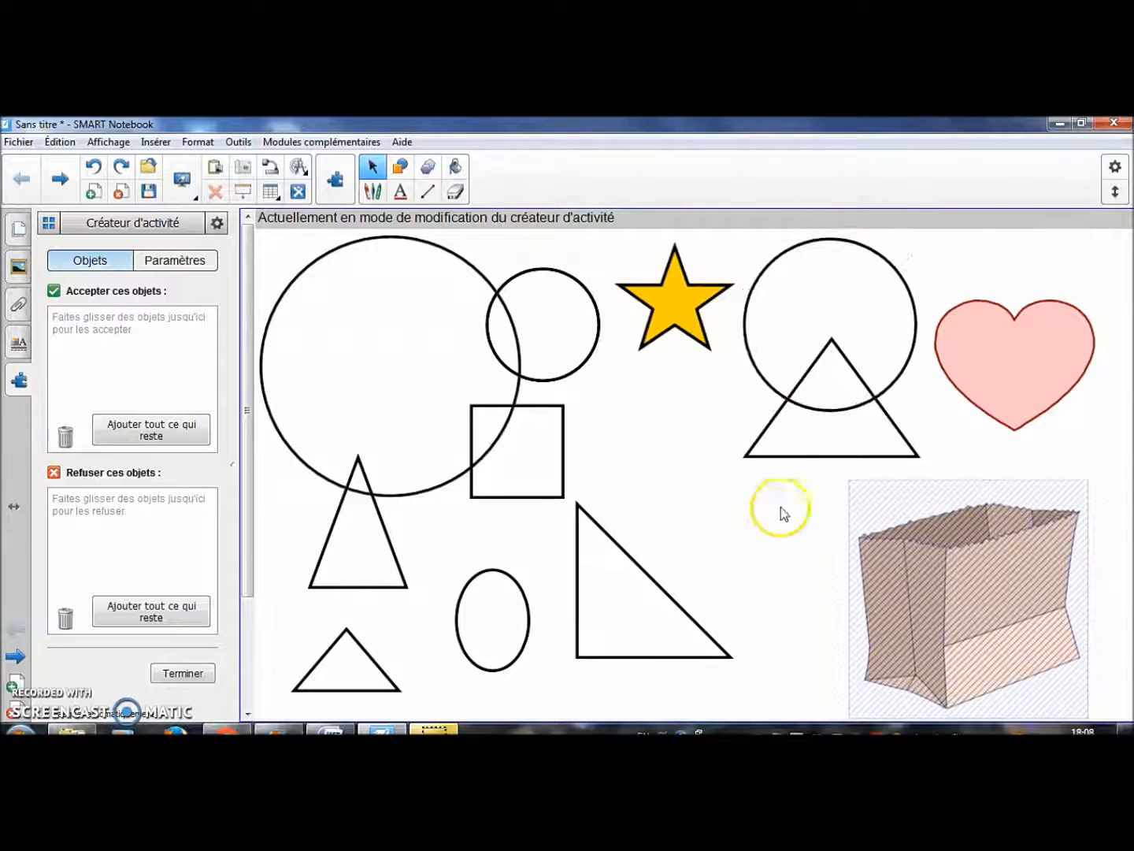
{"action": "left_click_drag", "start_coordinate": [748, 456], "coordinate": [815, 598]}
{"action": "left_click_drag", "start_coordinate": [404, 585], "coordinate": [449, 632]}
{"action": "left_click_drag", "start_coordinate": [596, 332], "coordinate": [645, 388]}
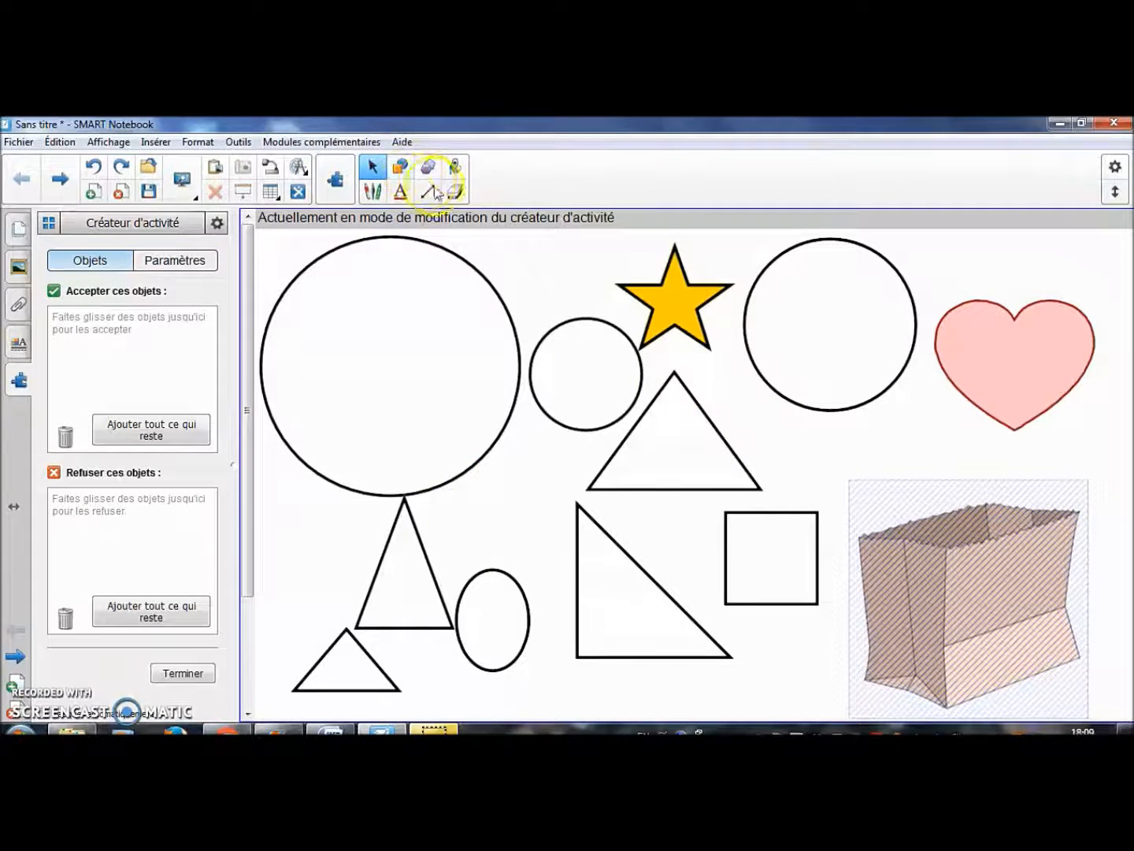
- Fill the oval with yellow and the wide triangle below the star with turquoise
{"action": "left_click", "coordinate": [457, 170]}
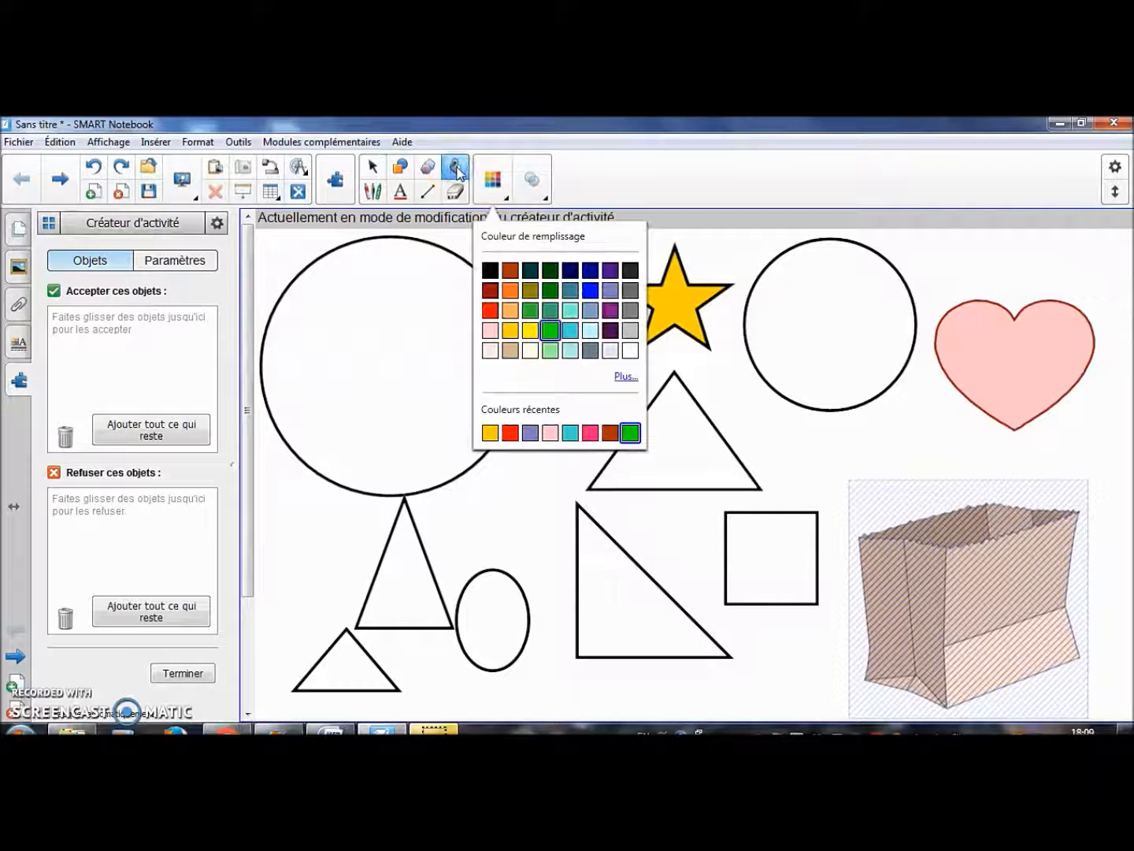
{"action": "left_click", "coordinate": [530, 330]}
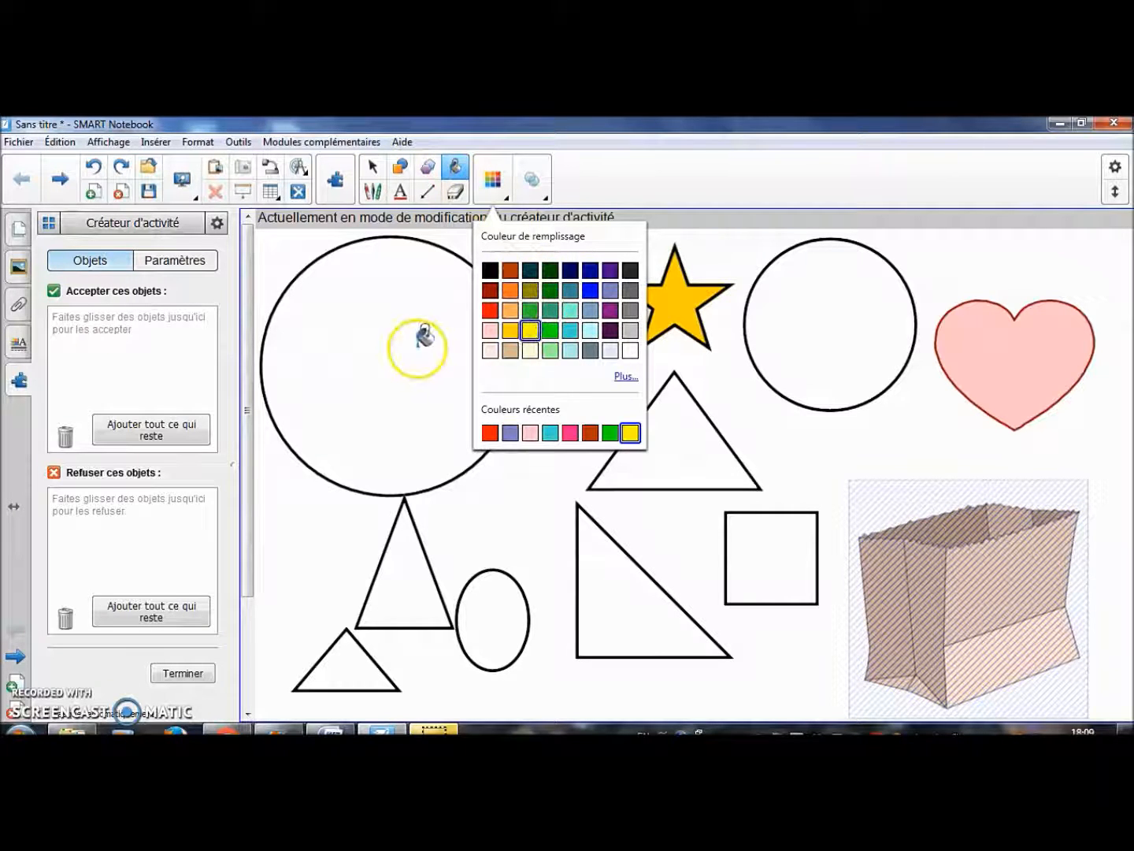
{"action": "left_click", "coordinate": [473, 583]}
{"action": "left_click", "coordinate": [492, 180]}
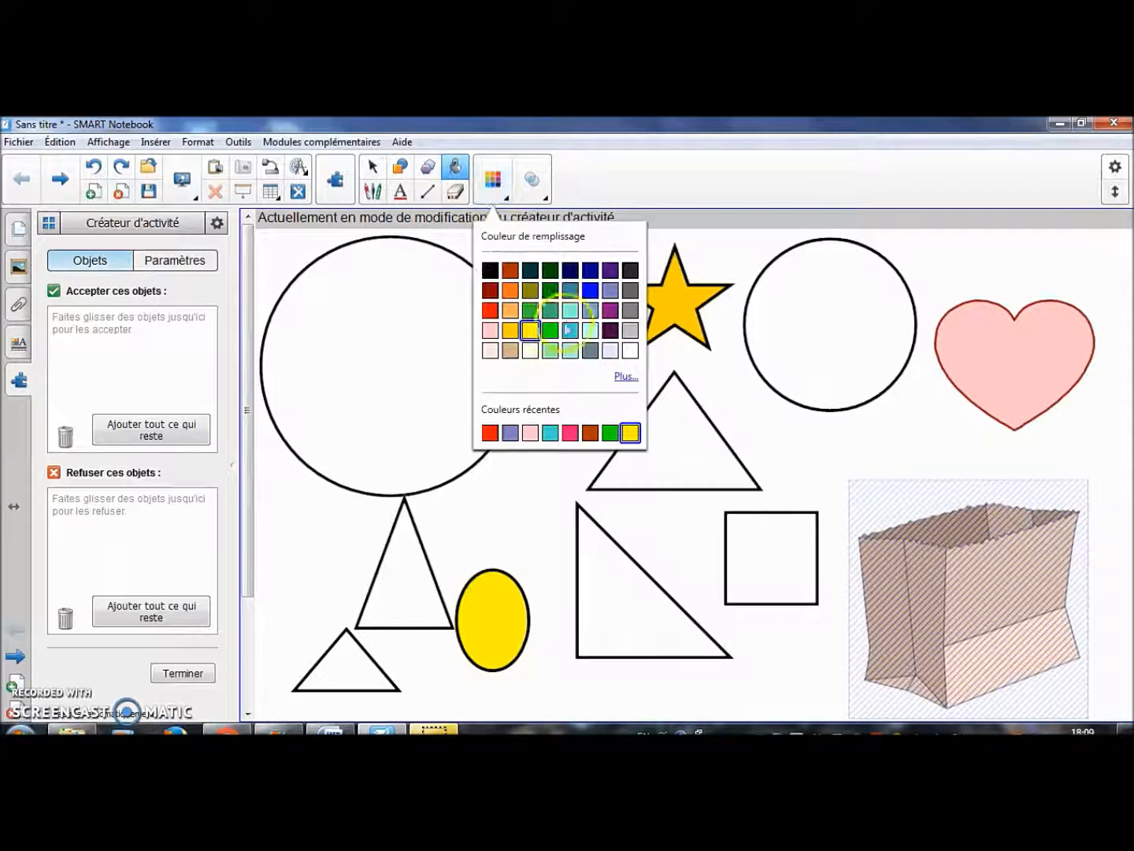
{"action": "left_click", "coordinate": [551, 436]}
{"action": "left_click", "coordinate": [671, 455]}
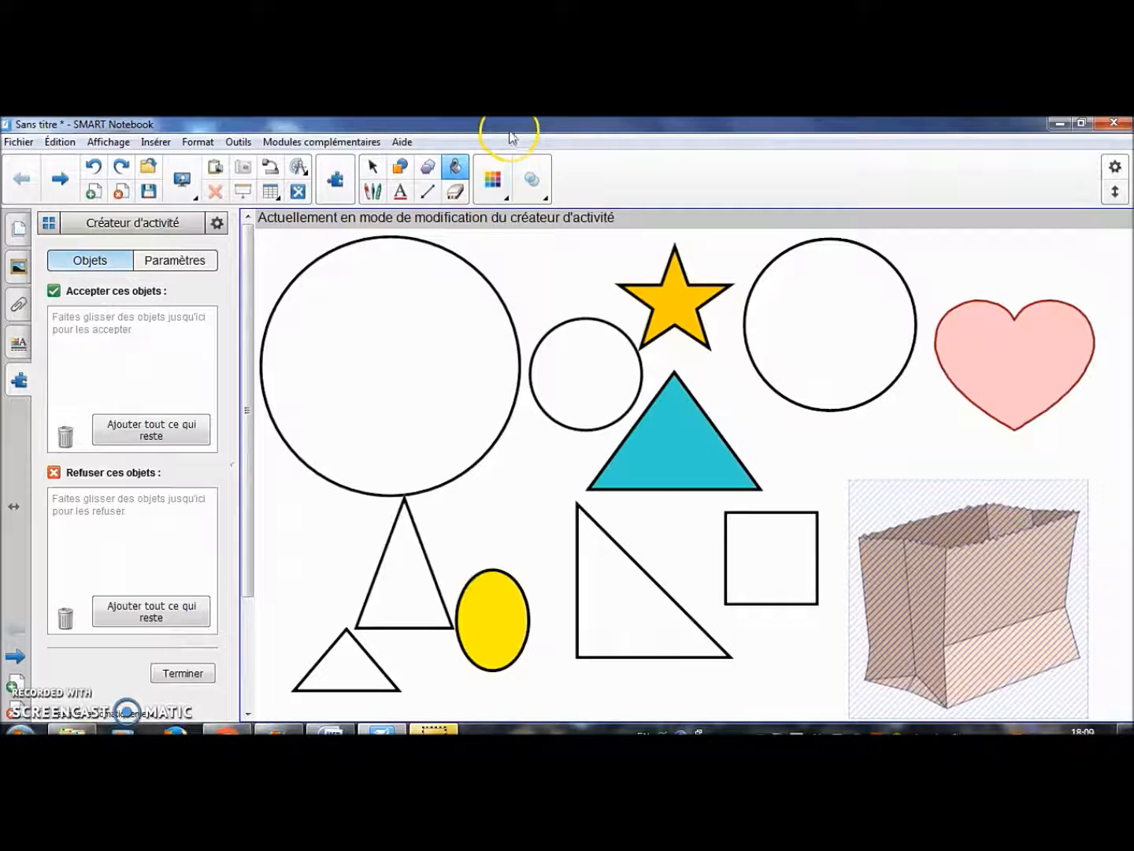
- Fill the largest circle with green
{"action": "left_click", "coordinate": [492, 180]}
{"action": "left_click", "coordinate": [611, 433]}
{"action": "left_click", "coordinate": [383, 319]}
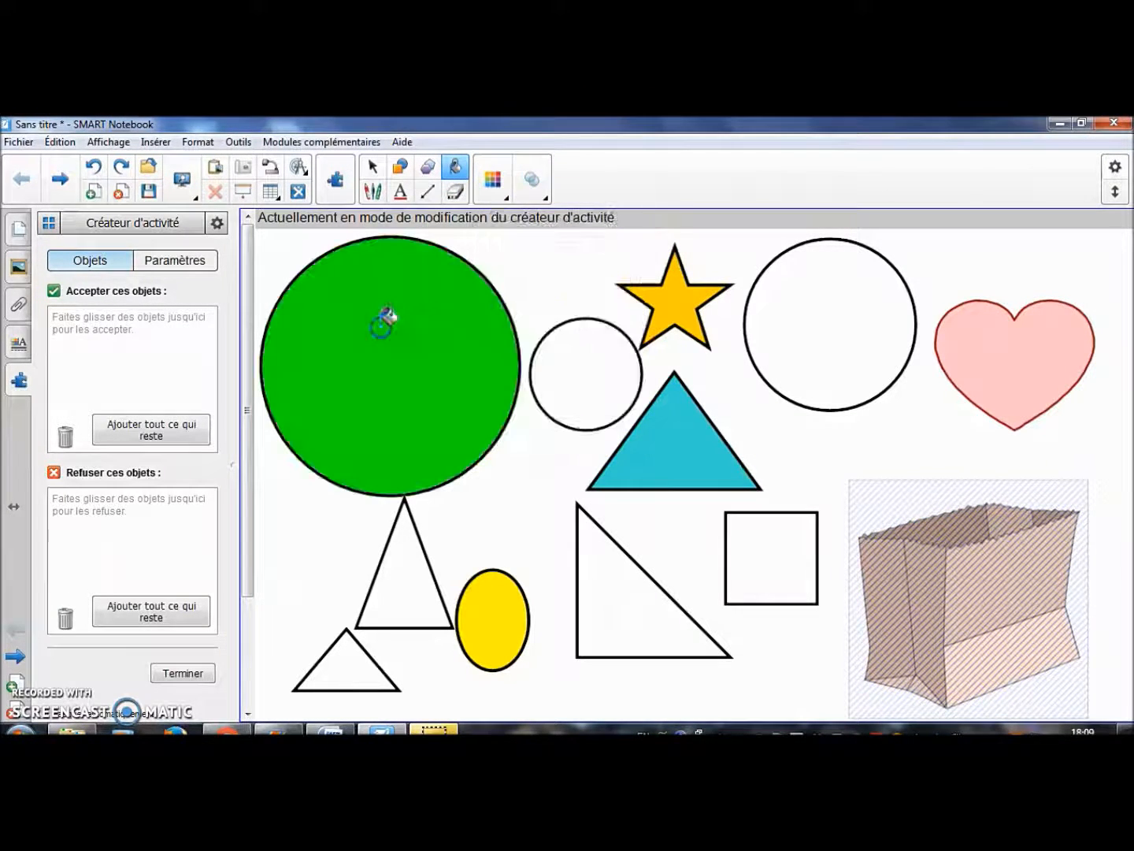
- Fill the narrow triangle below the green circle with red and the right-angled triangle with periwinkle blue
{"action": "left_click", "coordinate": [493, 179]}
{"action": "left_click", "coordinate": [490, 433]}
{"action": "left_click", "coordinate": [435, 544]}
{"action": "left_click", "coordinate": [492, 180]}
{"action": "left_click", "coordinate": [509, 432]}
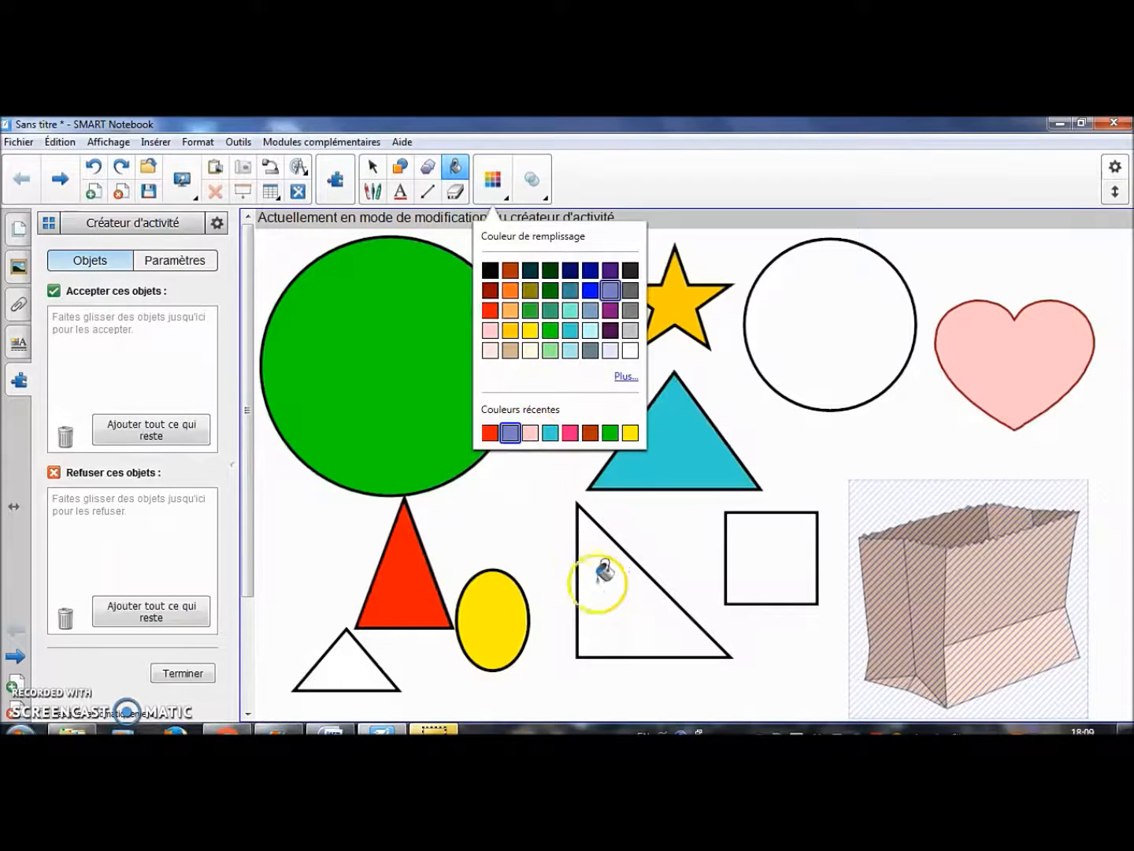
{"action": "left_click", "coordinate": [603, 578]}
- Fill the circle beside the heart with dark purple and the small triangle near the oval with dark teal
{"action": "left_click", "coordinate": [490, 180]}
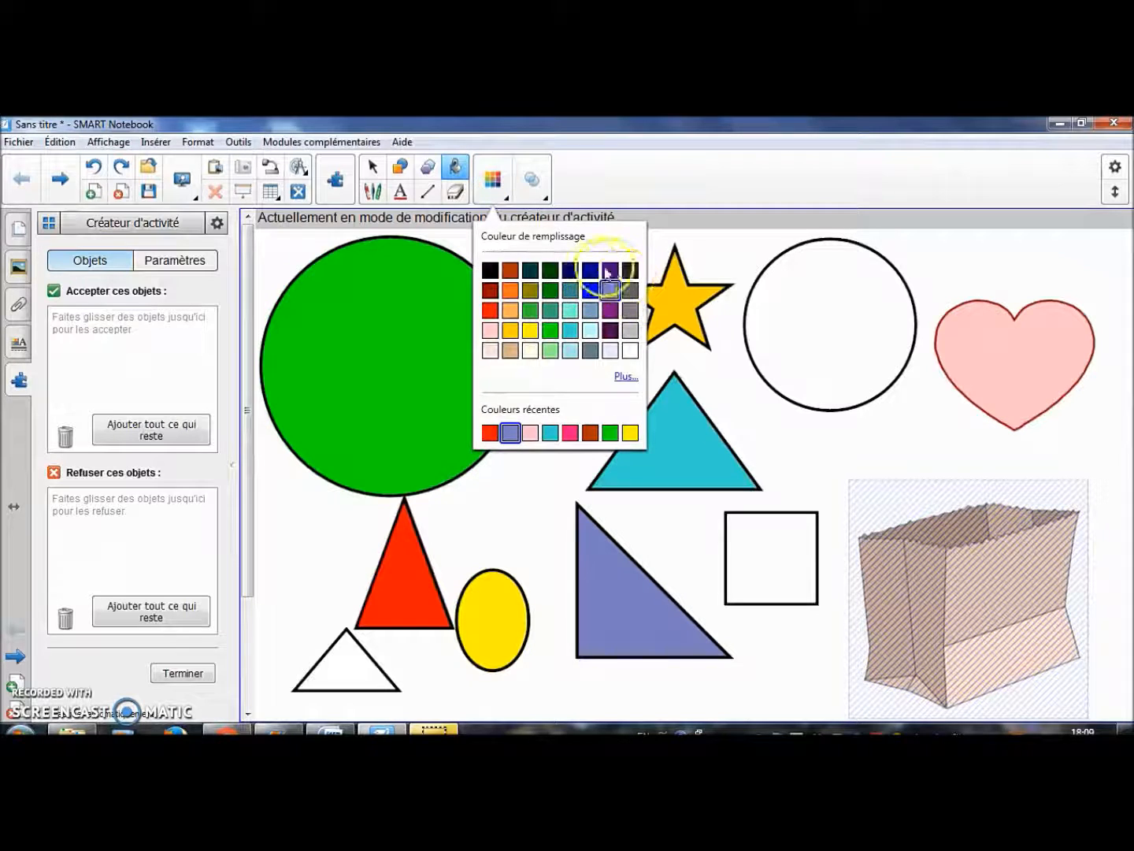
{"action": "left_click", "coordinate": [610, 270]}
{"action": "left_click", "coordinate": [856, 279]}
{"action": "left_click", "coordinate": [492, 180]}
{"action": "left_click", "coordinate": [531, 271]}
{"action": "left_click", "coordinate": [352, 666]}
- Fill the square beside the paper bag with magenta purple
{"action": "left_click", "coordinate": [494, 181]}
{"action": "left_click", "coordinate": [490, 331]}
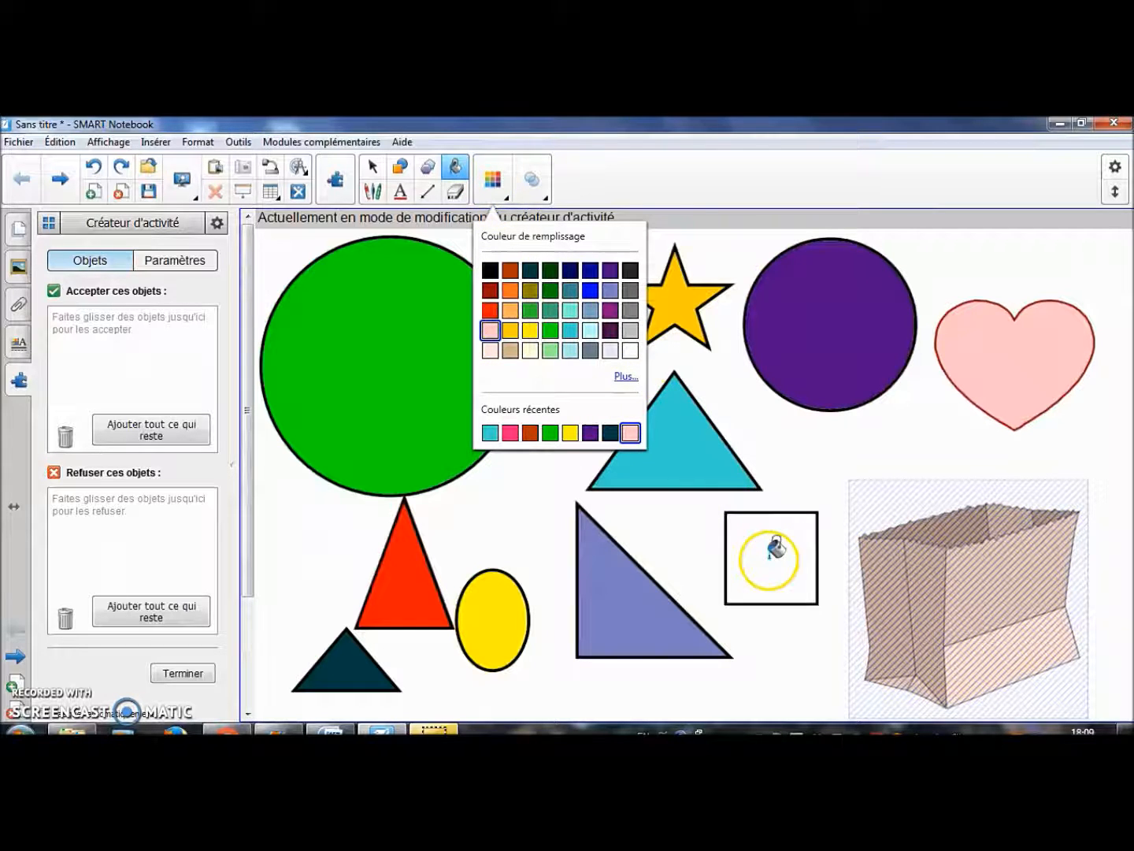
{"action": "left_click", "coordinate": [551, 293]}
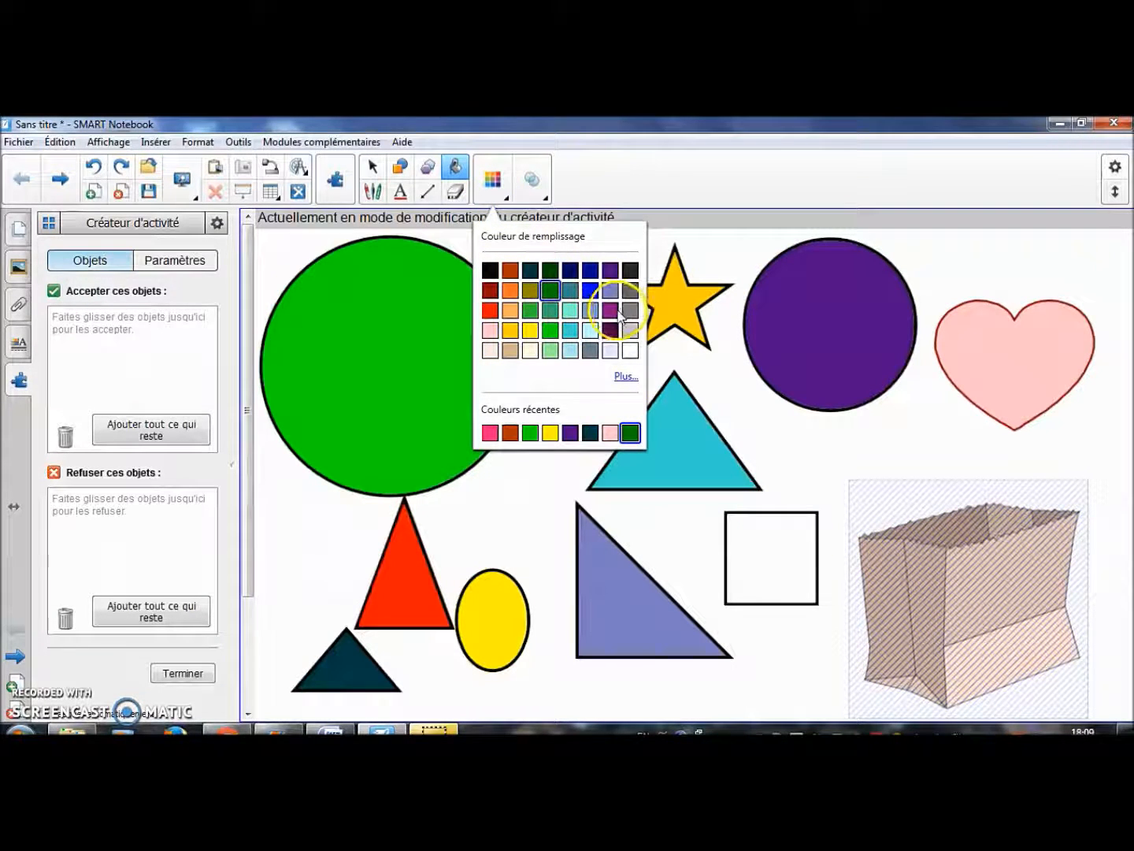
{"action": "left_click", "coordinate": [610, 310]}
{"action": "left_click", "coordinate": [769, 544]}
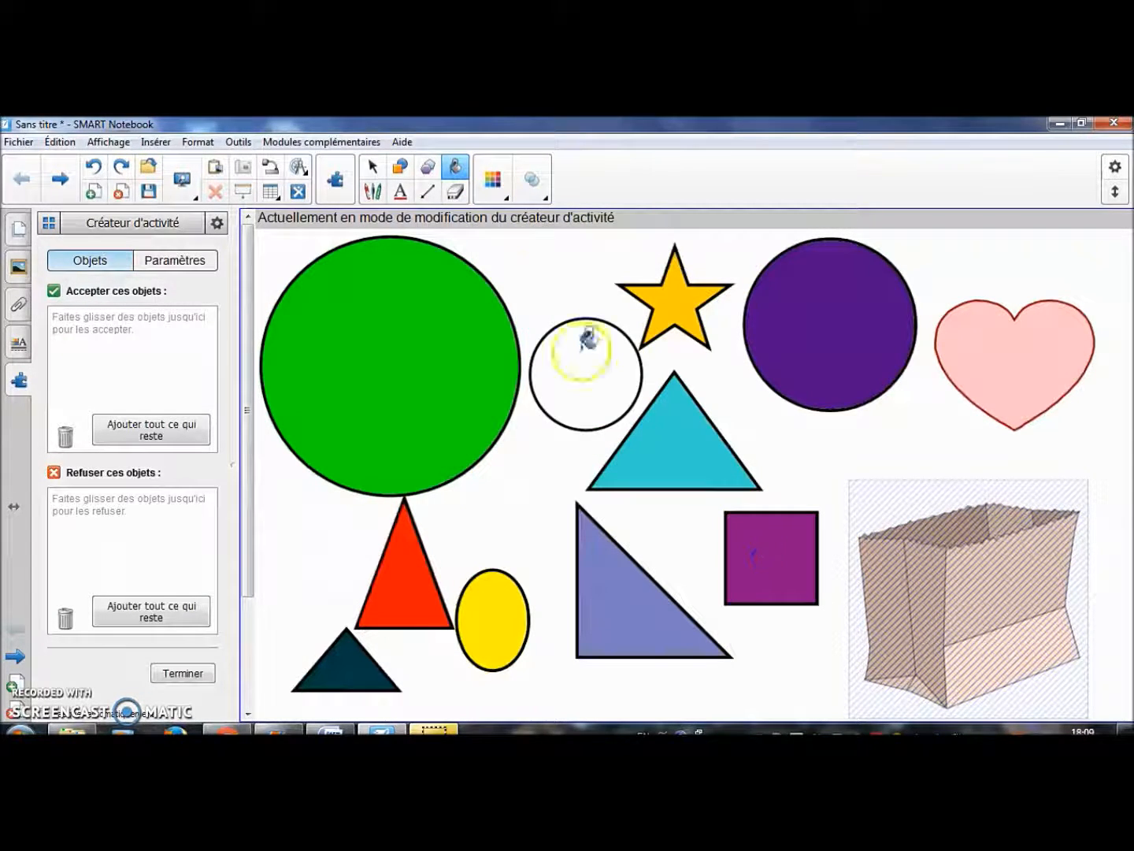
- Fill the remaining white circle beside the star with orange
{"action": "left_click", "coordinate": [493, 180]}
{"action": "left_click", "coordinate": [630, 331]}
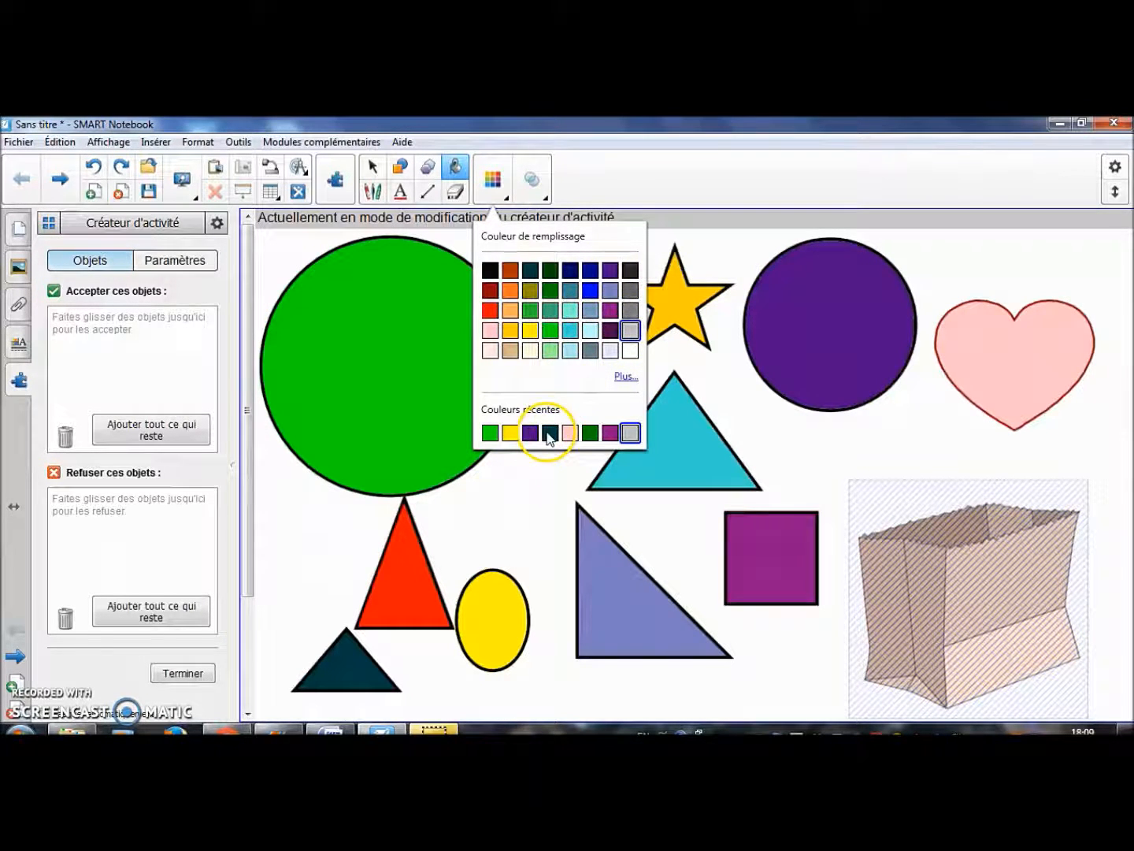
{"action": "left_click", "coordinate": [550, 309]}
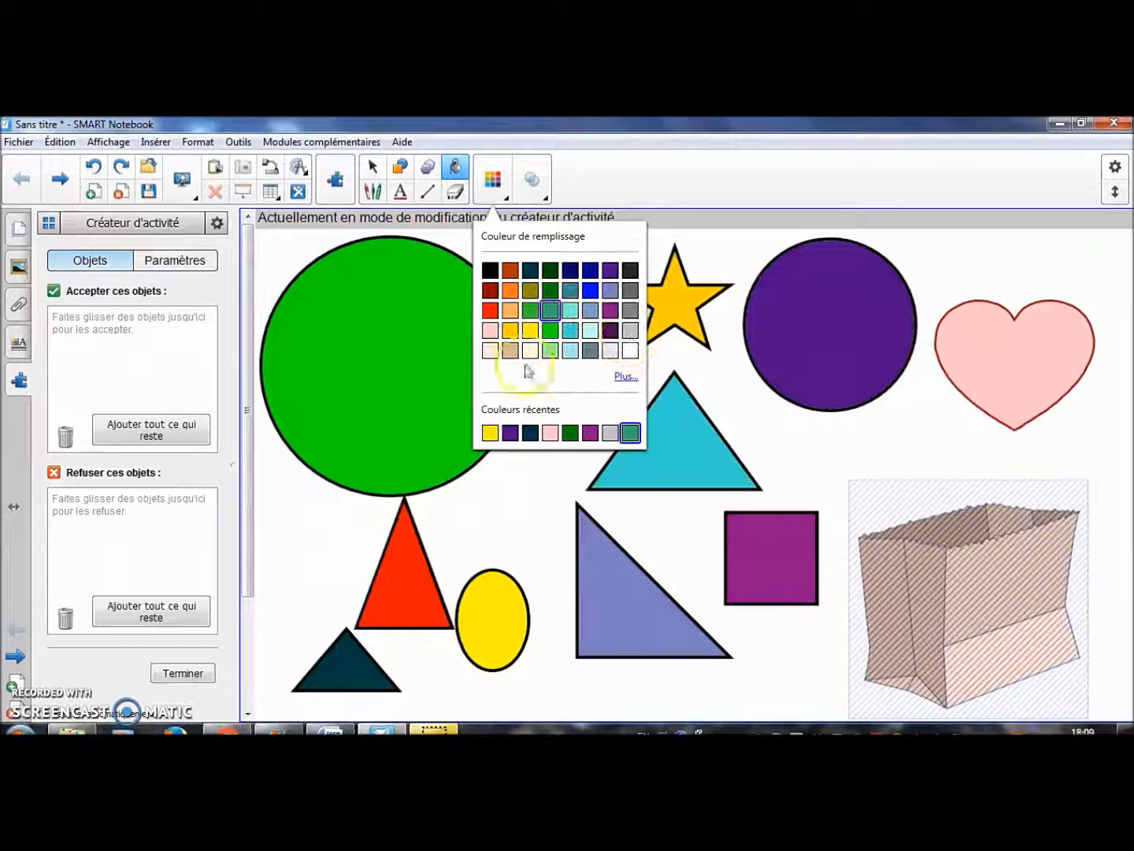
{"action": "left_click", "coordinate": [510, 290]}
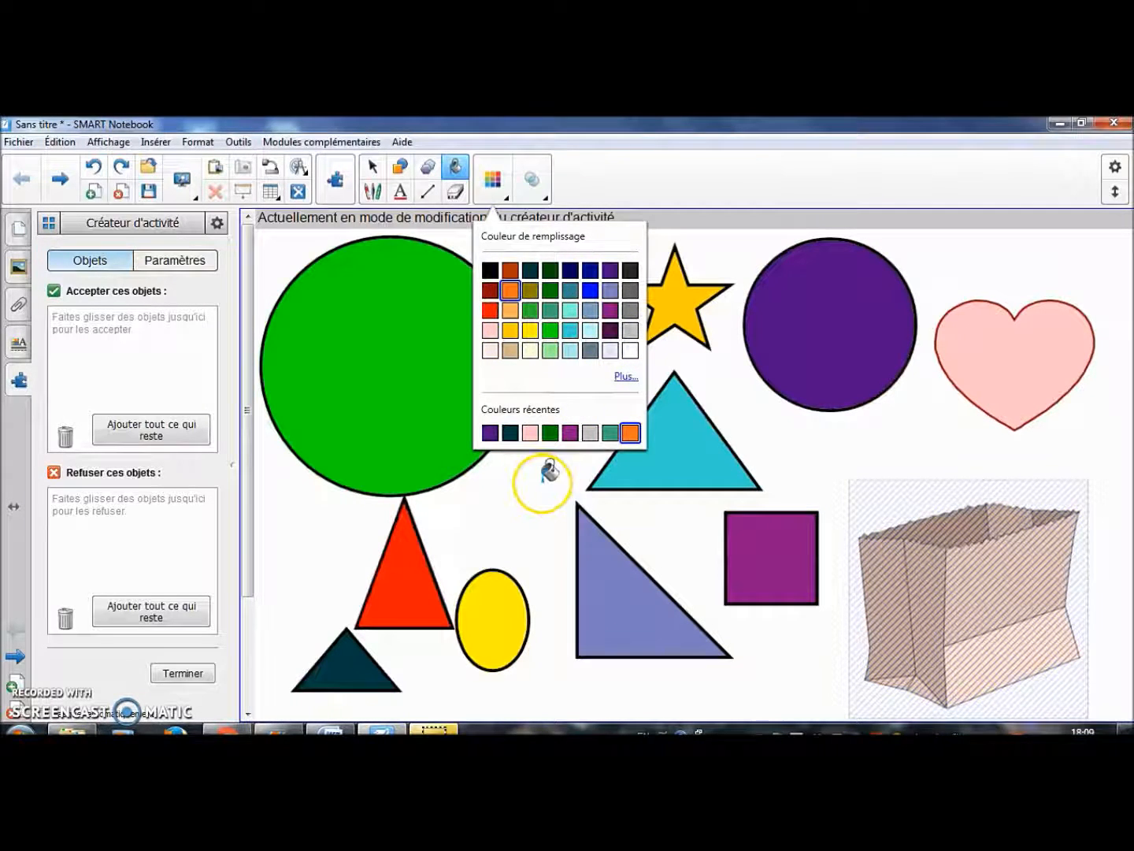
{"action": "left_click", "coordinate": [532, 180]}
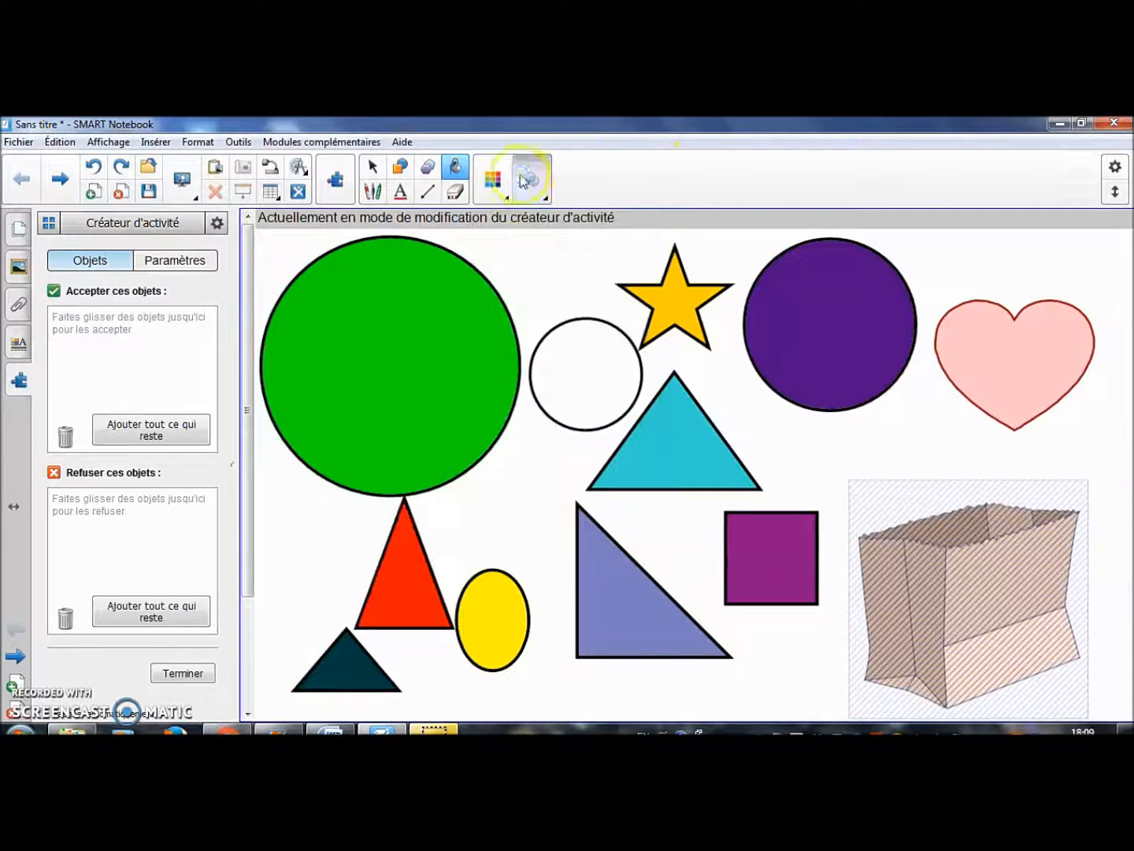
{"action": "left_click", "coordinate": [580, 359]}
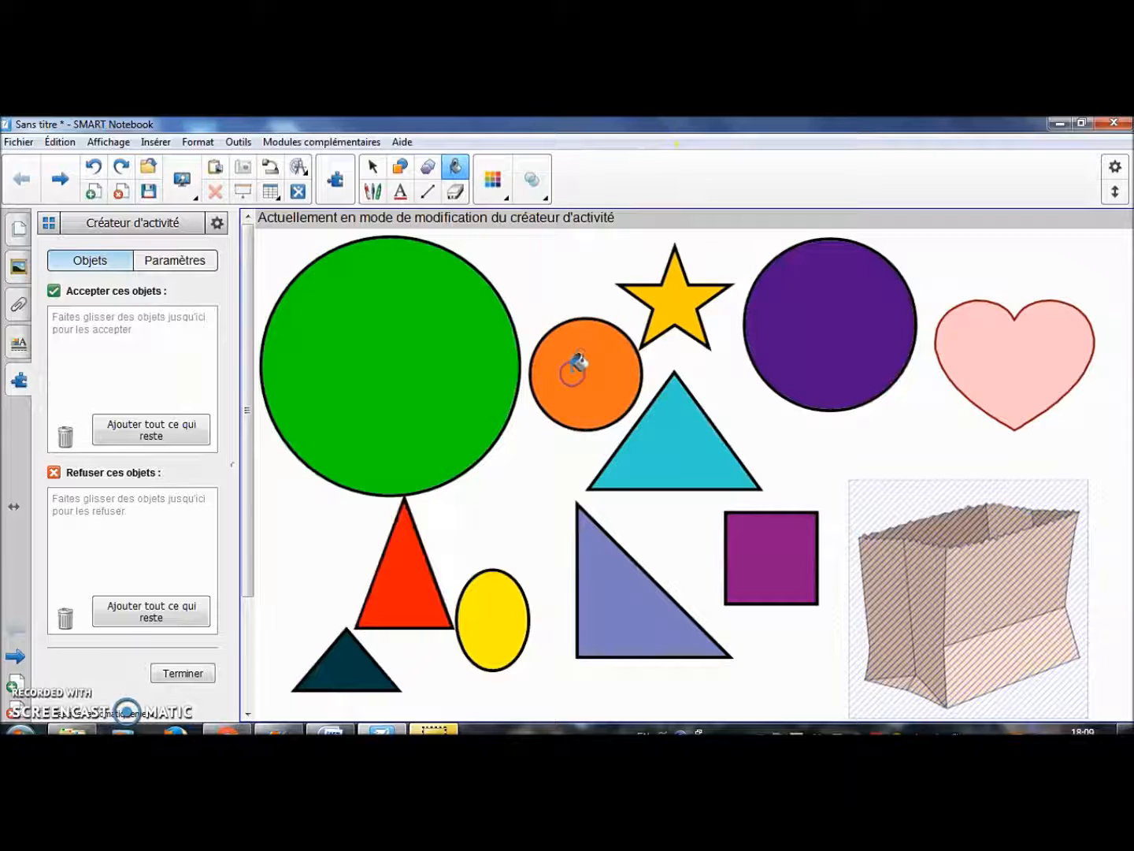
- Select all three circles and all four triangles together and add them to the bag's accepted objects
{"action": "left_click", "coordinate": [368, 172]}
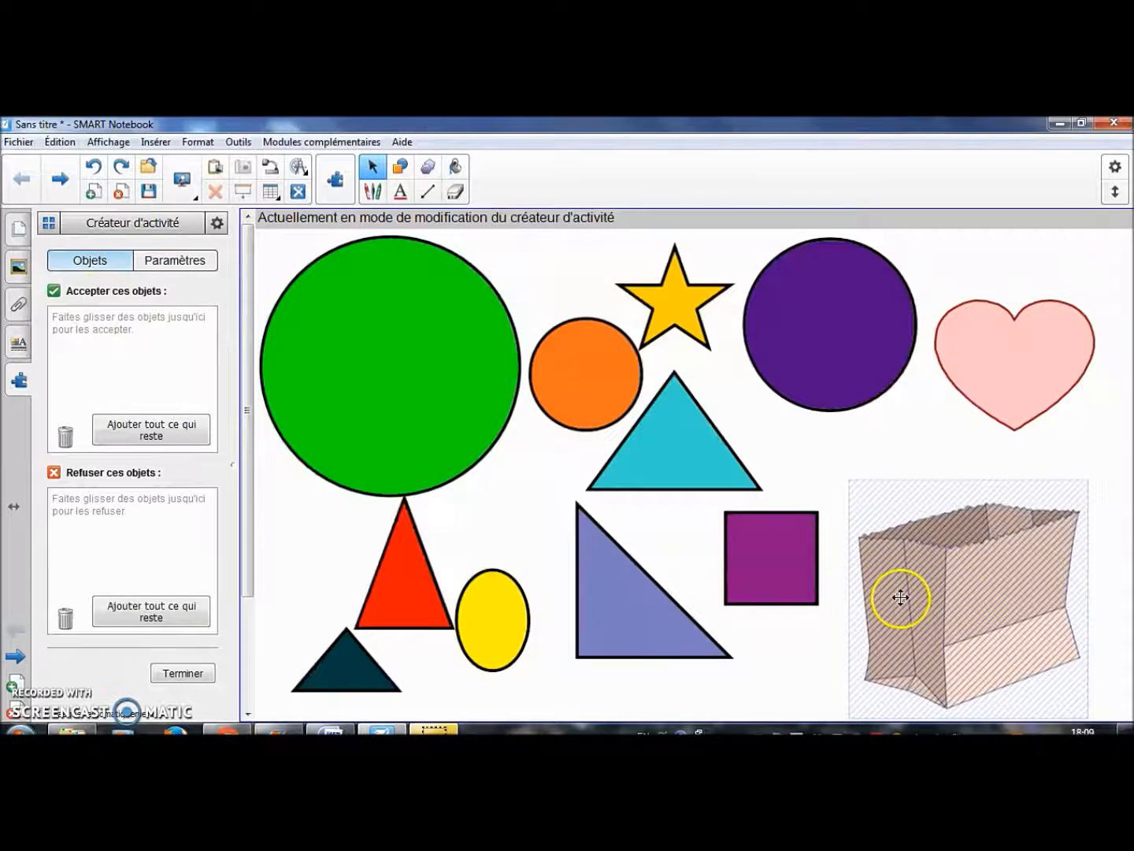
{"action": "left_click", "coordinate": [399, 345]}
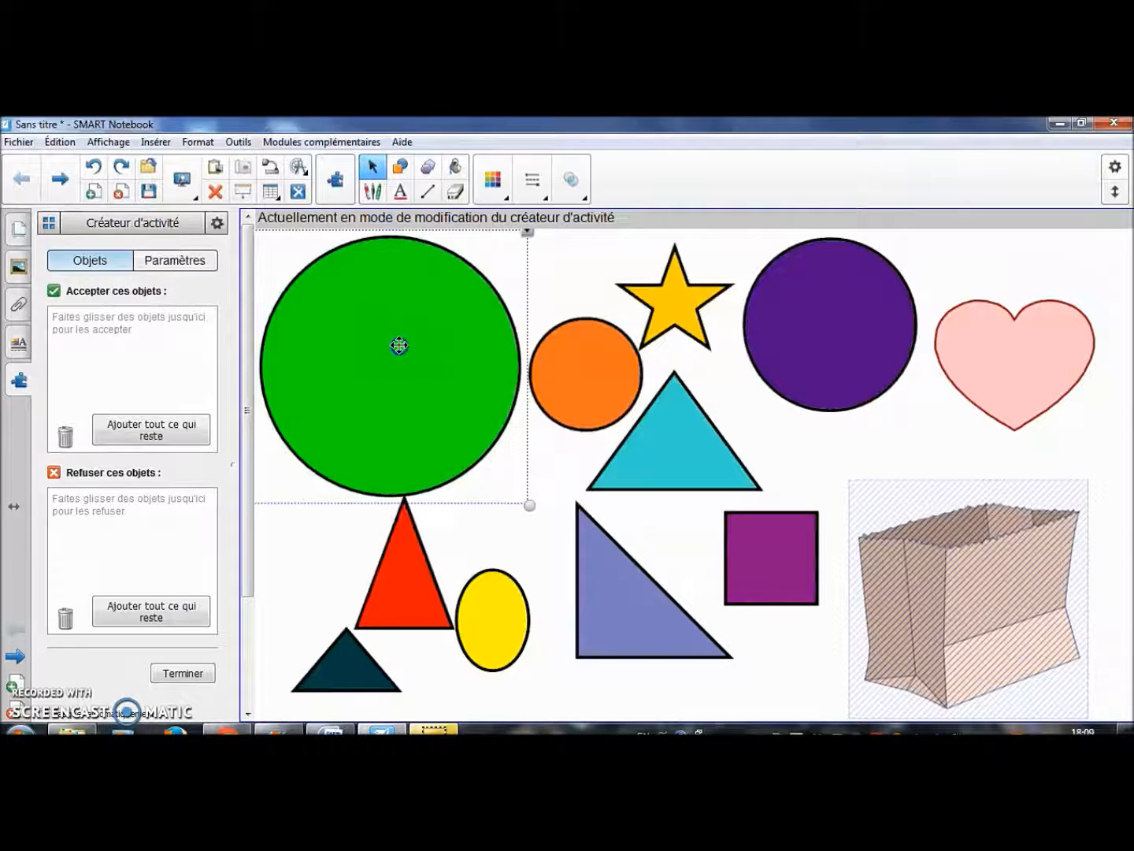
{"action": "left_click", "coordinate": [580, 383]}
{"action": "left_click", "coordinate": [678, 450], "text": "ctrl"}
{"action": "left_click", "coordinate": [623, 570], "text": "ctrl"}
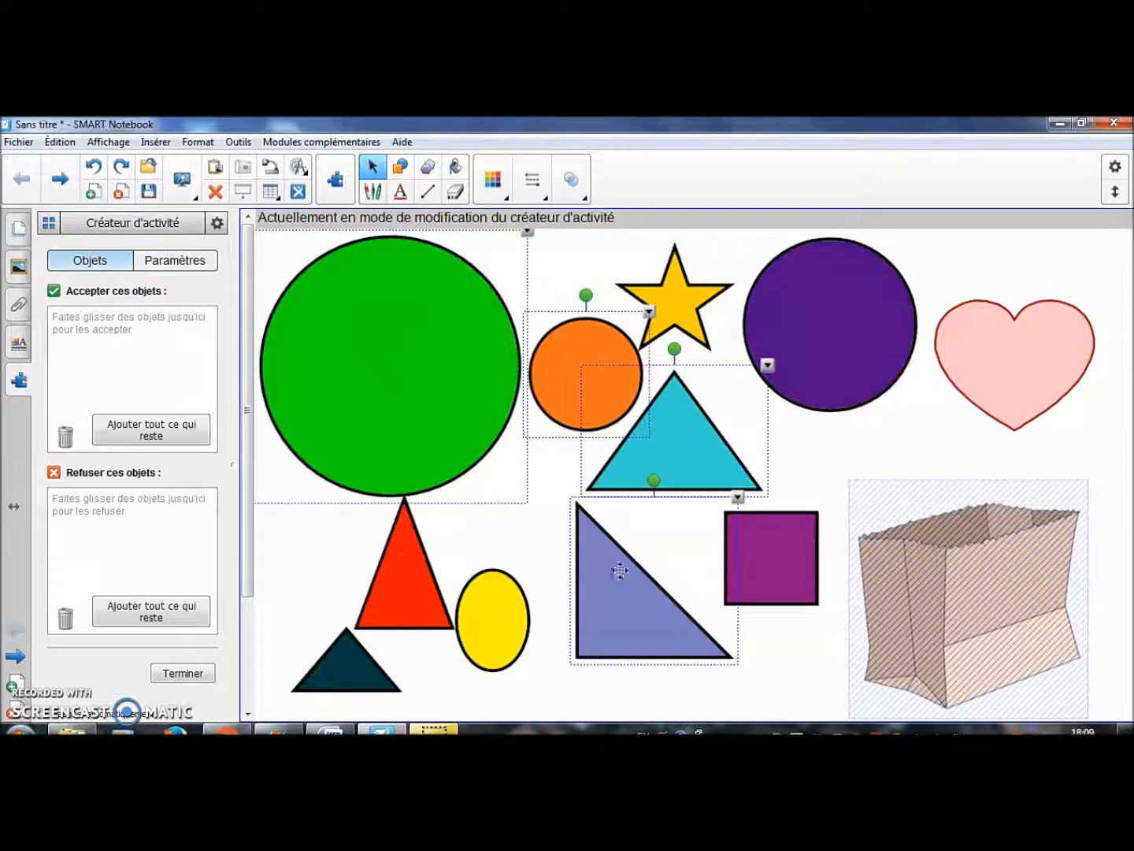
{"action": "left_click", "coordinate": [401, 582], "text": "ctrl"}
{"action": "left_click", "coordinate": [348, 664], "text": "ctrl"}
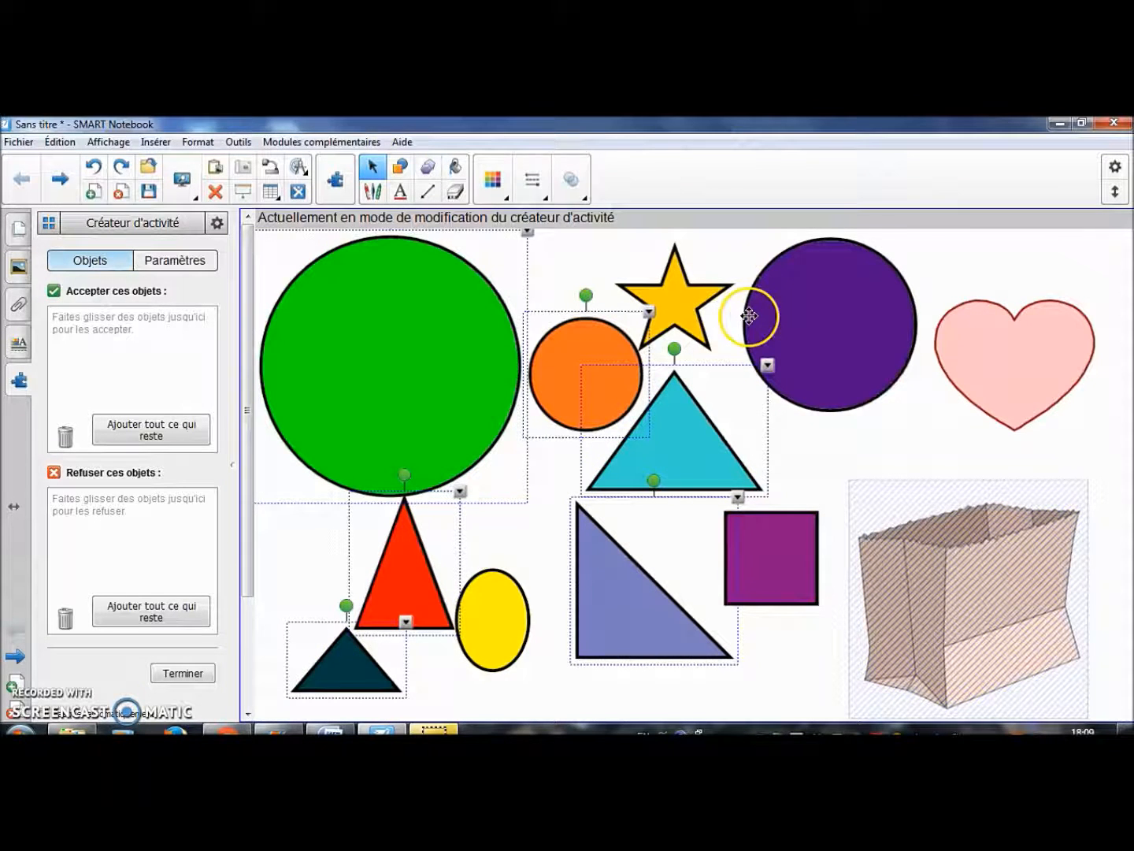
{"action": "left_click", "coordinate": [848, 251], "text": "ctrl"}
{"action": "left_click", "coordinate": [386, 380]}
{"action": "left_click_drag", "start_coordinate": [369, 329], "coordinate": [105, 360]}
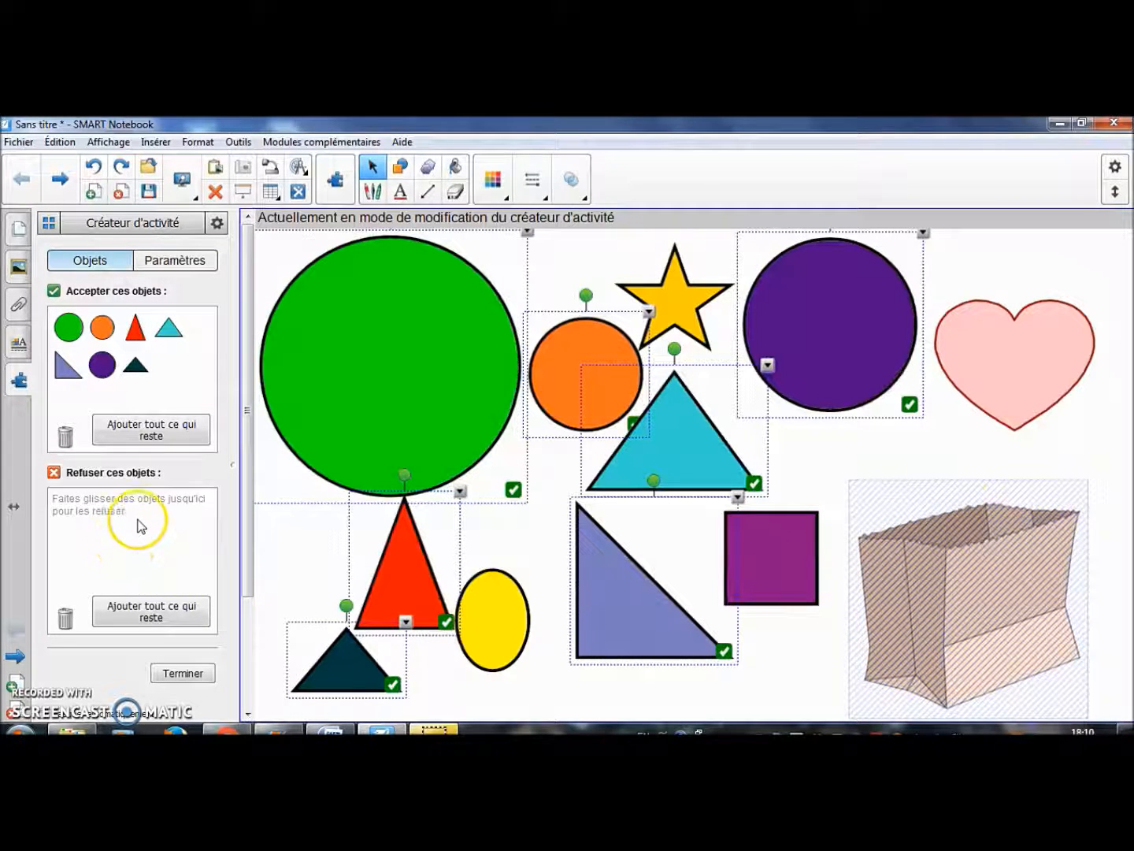
- Add all remaining shapes to the bag's refused objects, finish editing the activity and deselect the shapes
{"action": "left_click", "coordinate": [150, 618]}
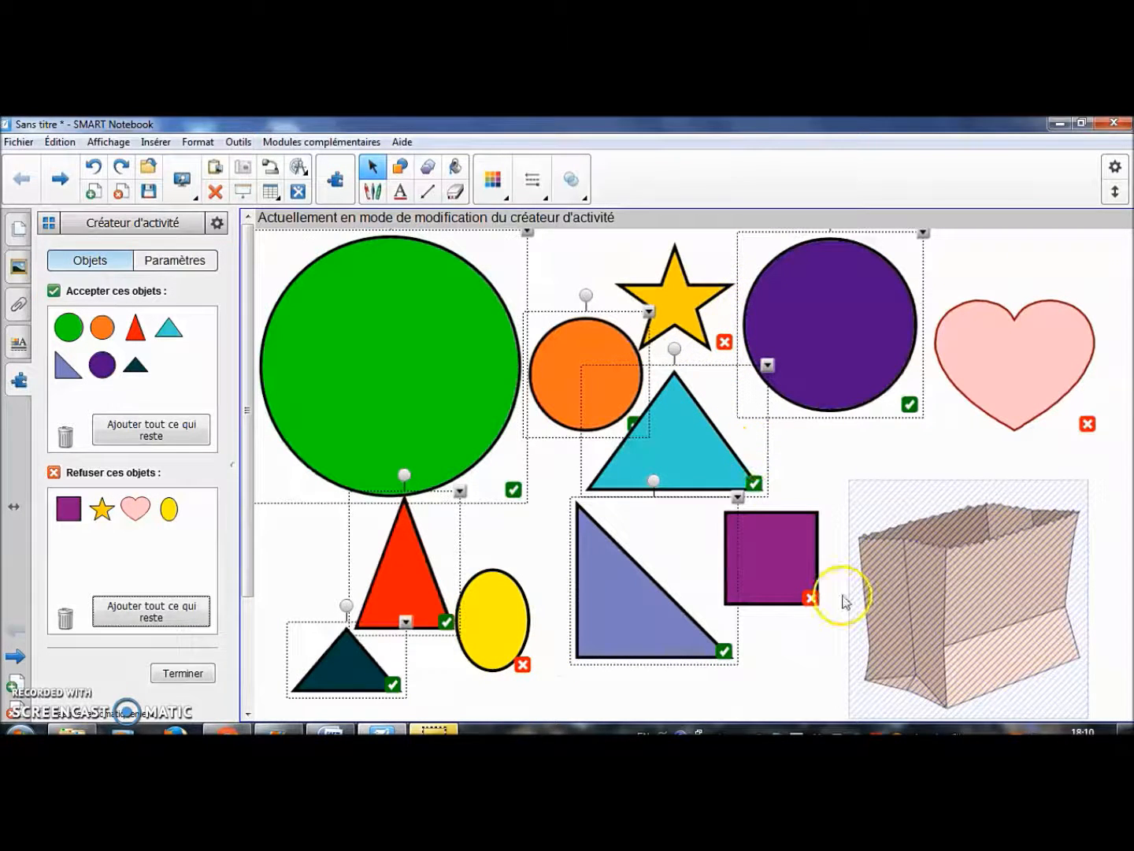
{"action": "left_click", "coordinate": [184, 674]}
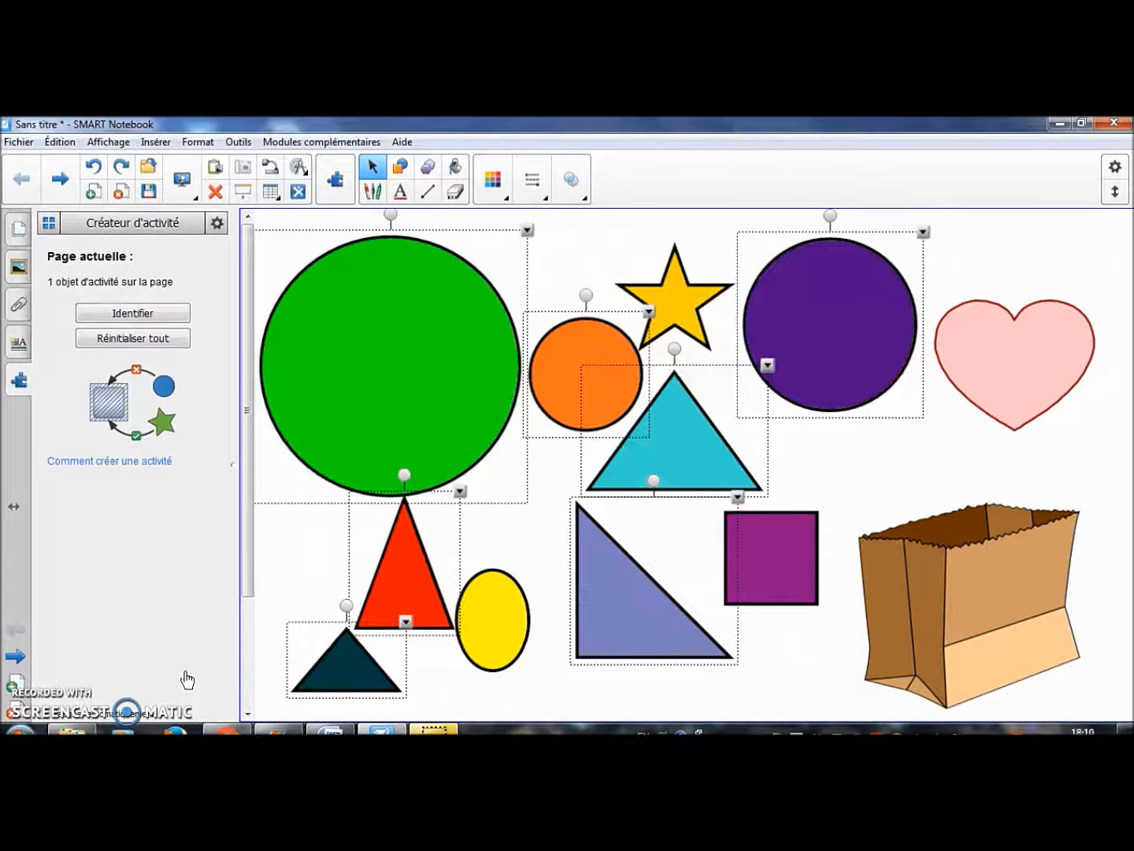
{"action": "left_click", "coordinate": [557, 693]}
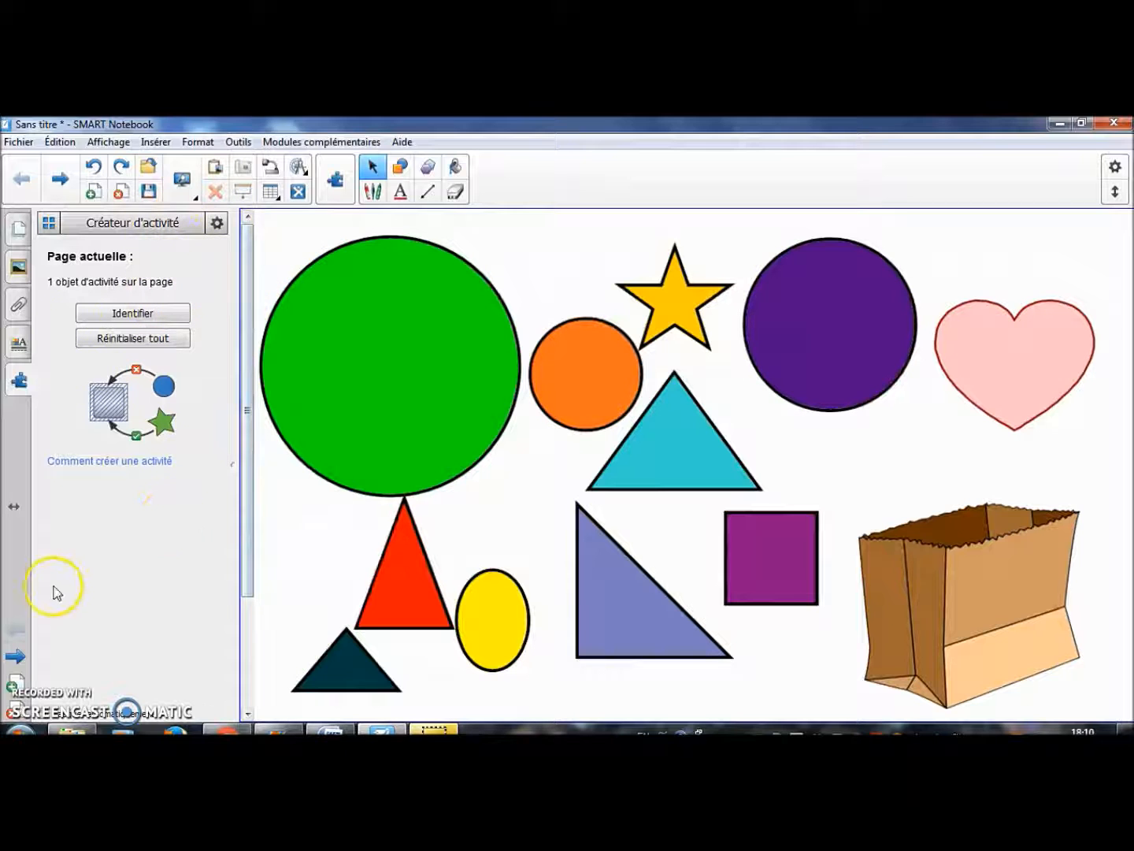
- Show the page thumbnails and display the activity page in full screen
{"action": "left_click", "coordinate": [22, 230]}
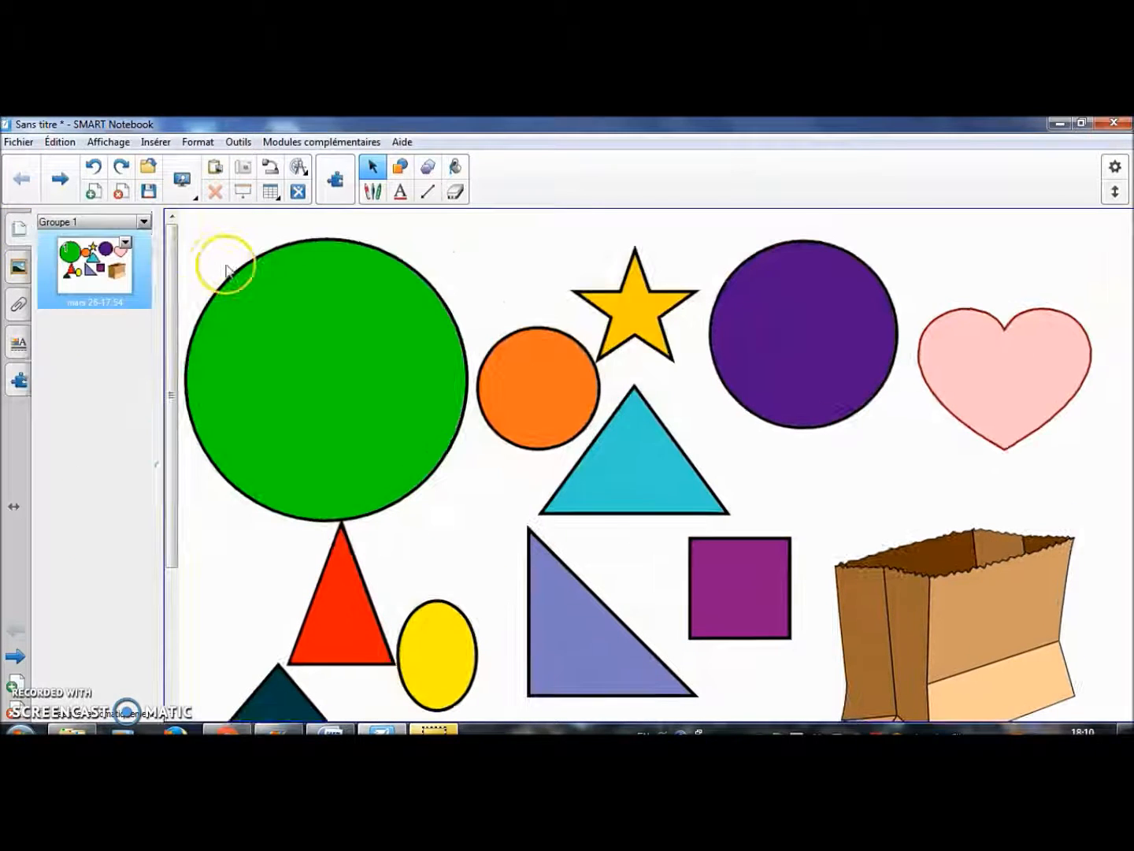
{"action": "left_click", "coordinate": [23, 145]}
{"action": "mouse_move", "coordinate": [93, 141]}
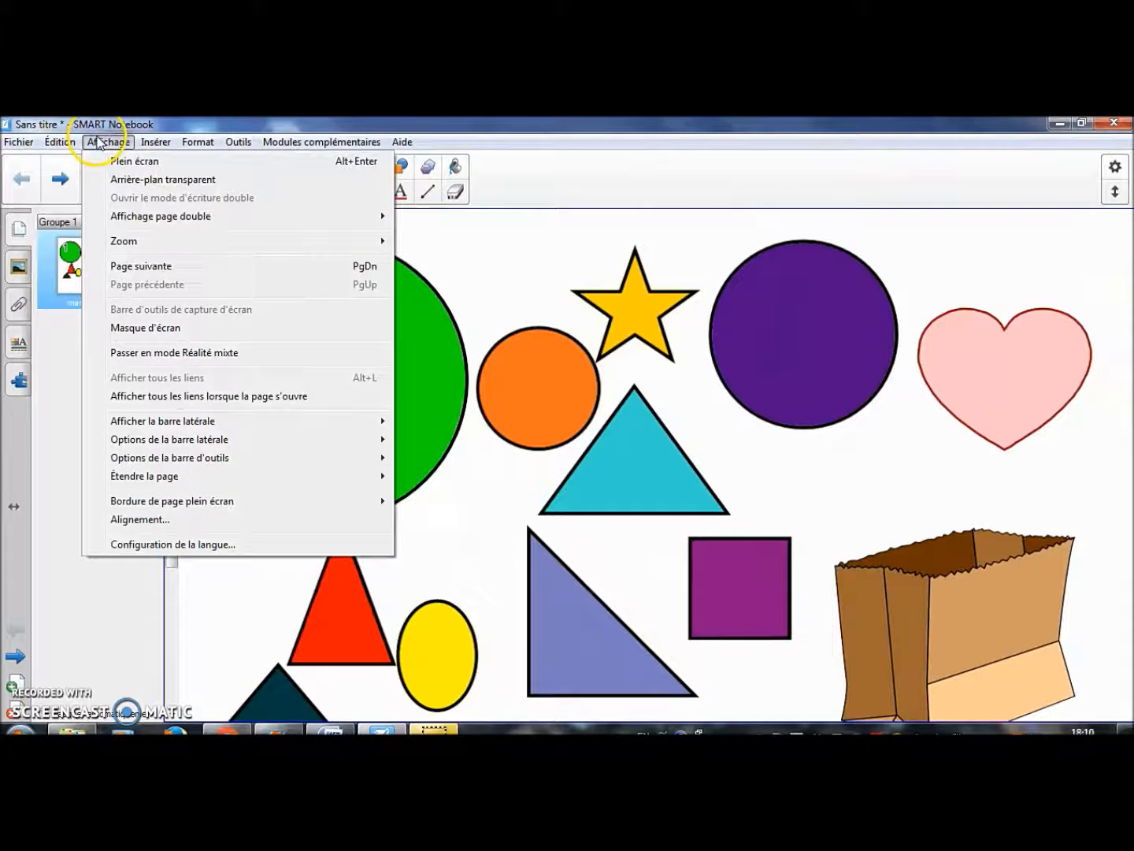
{"action": "left_click", "coordinate": [124, 162]}
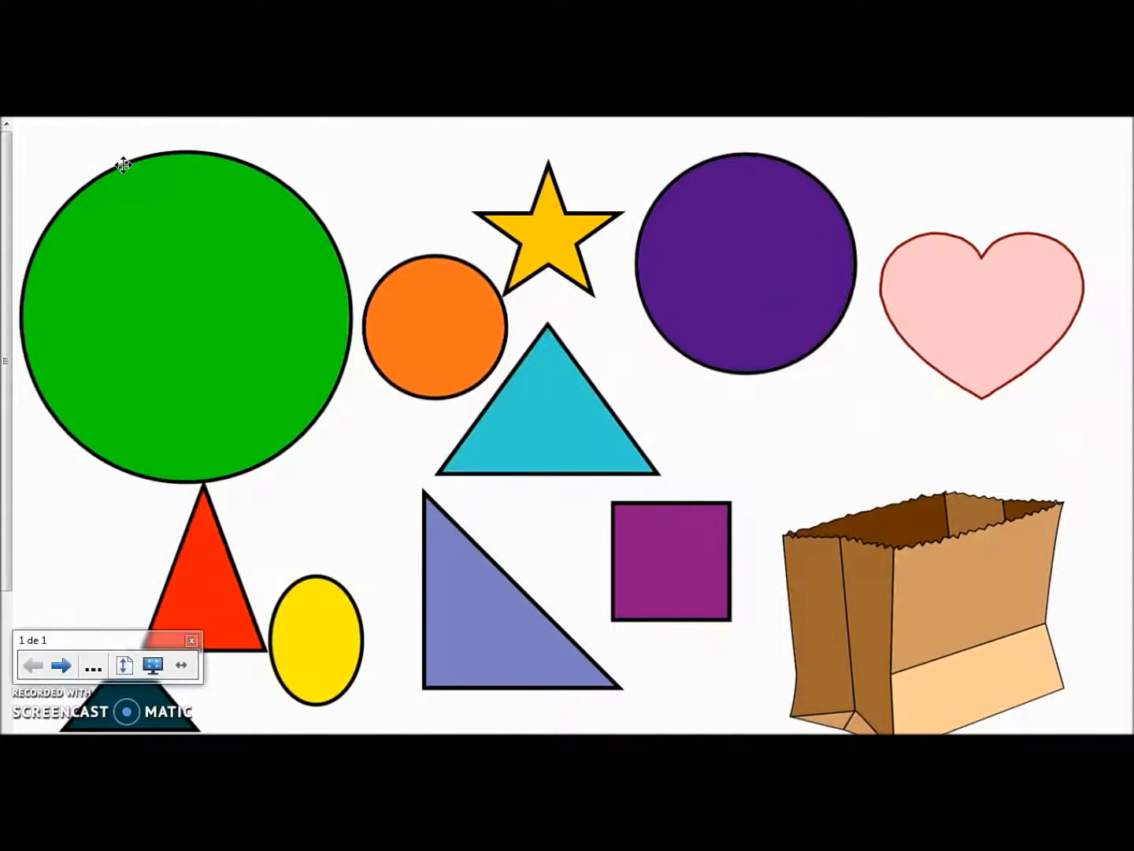
- Test the activity by dropping the green circle and the pink heart onto the paper bag
{"action": "left_click", "coordinate": [145, 540]}
{"action": "left_click", "coordinate": [185, 279]}
{"action": "left_click_drag", "start_coordinate": [179, 277], "coordinate": [951, 536]}
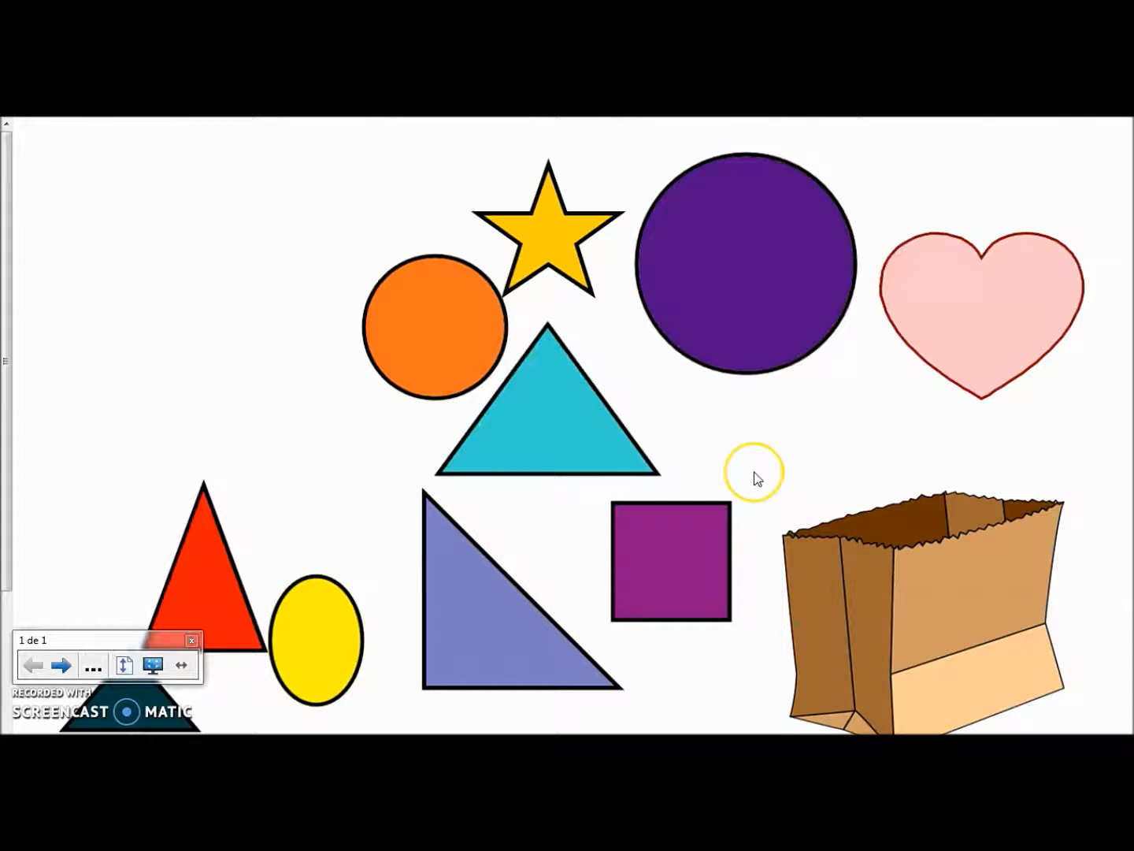
{"action": "left_click_drag", "start_coordinate": [988, 301], "coordinate": [931, 601]}
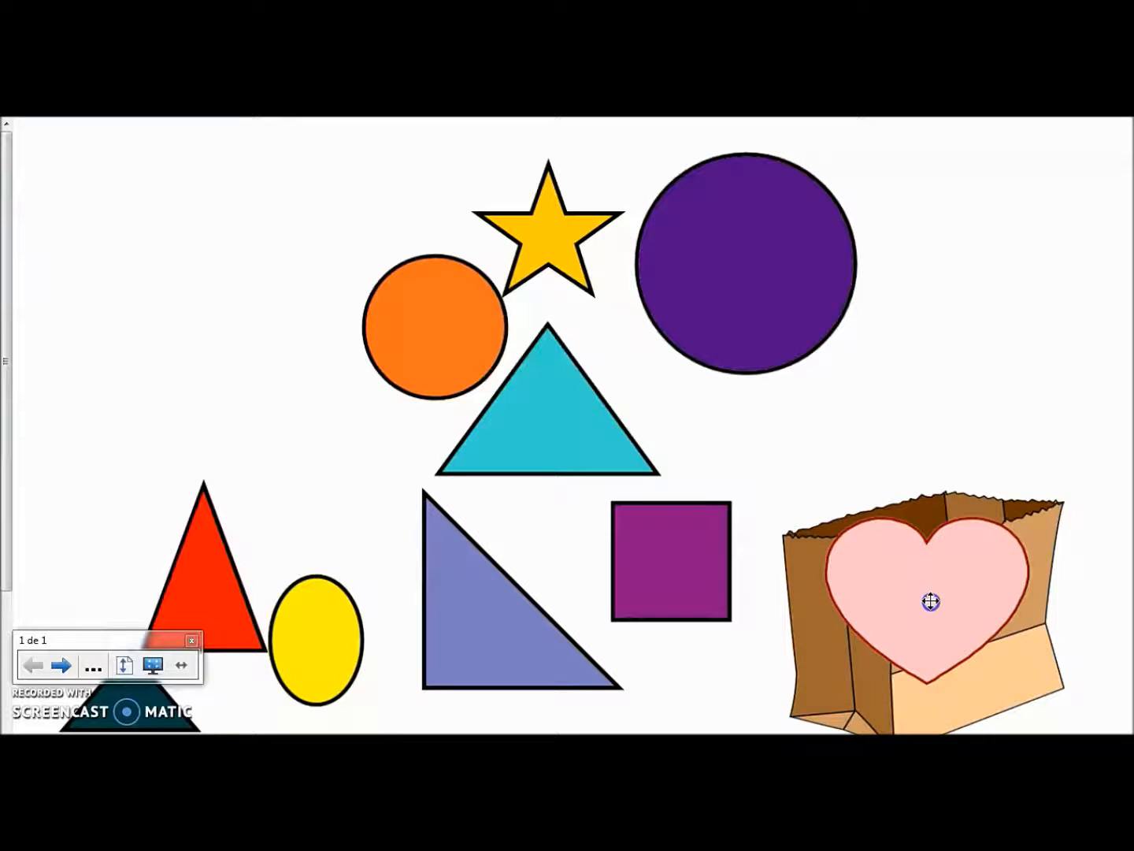
{"action": "left_click_drag", "start_coordinate": [931, 601], "coordinate": [931, 600]}
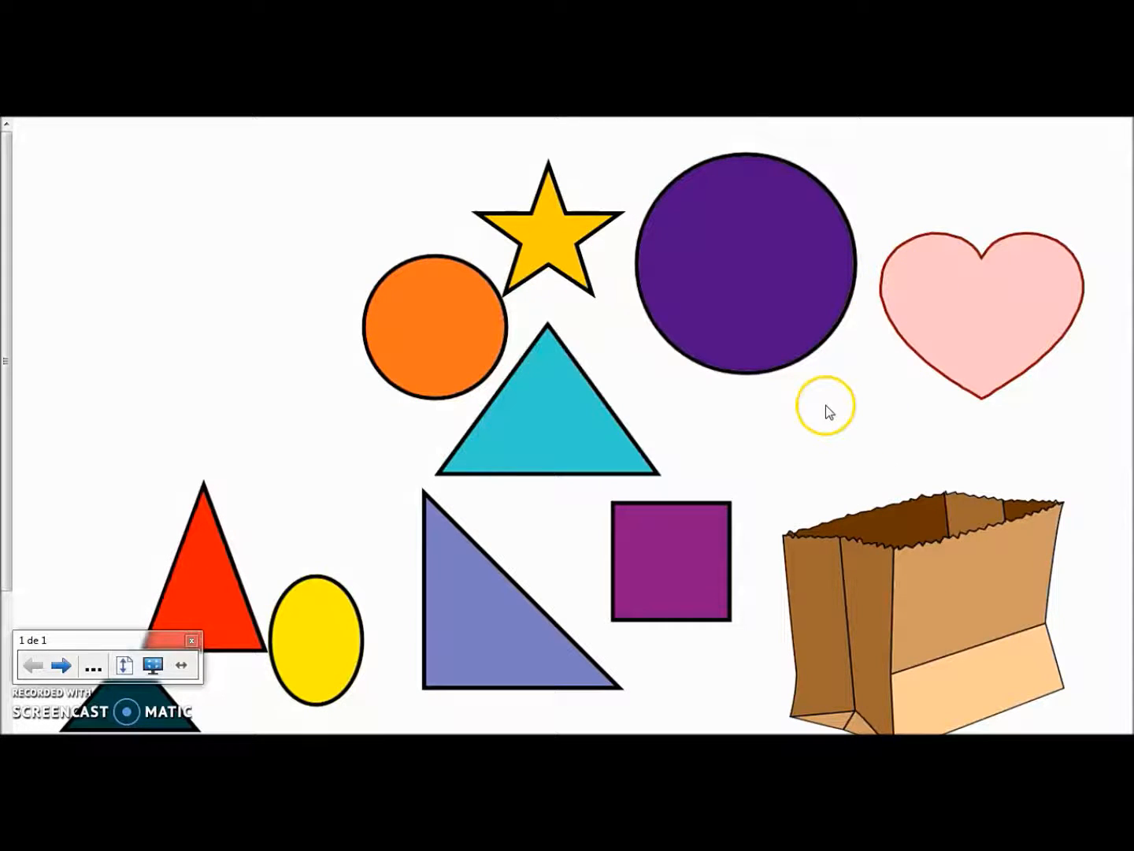
- Test the paper bag with the purple circle, the star and the yellow oval, and exit full screen
{"action": "left_click_drag", "start_coordinate": [736, 207], "coordinate": [922, 563]}
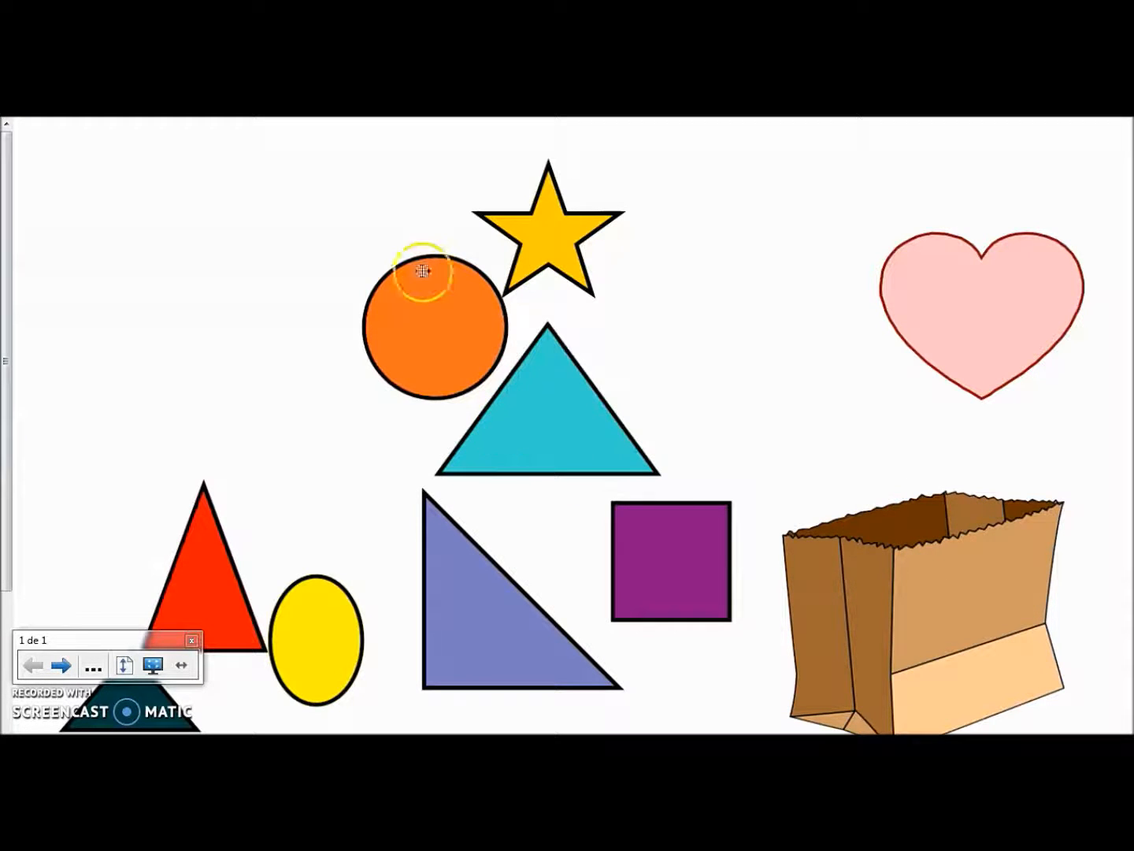
{"action": "left_click_drag", "start_coordinate": [544, 231], "coordinate": [955, 593]}
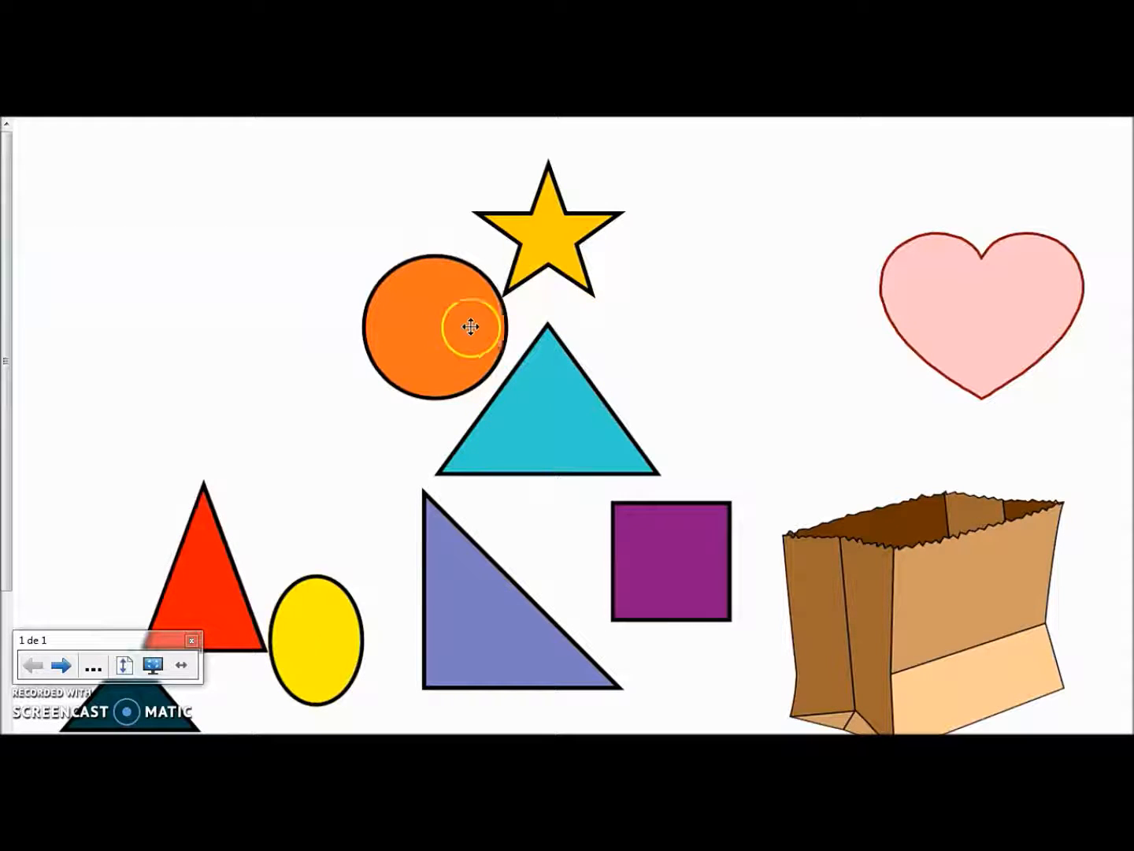
{"action": "left_click_drag", "start_coordinate": [315, 615], "coordinate": [951, 568]}
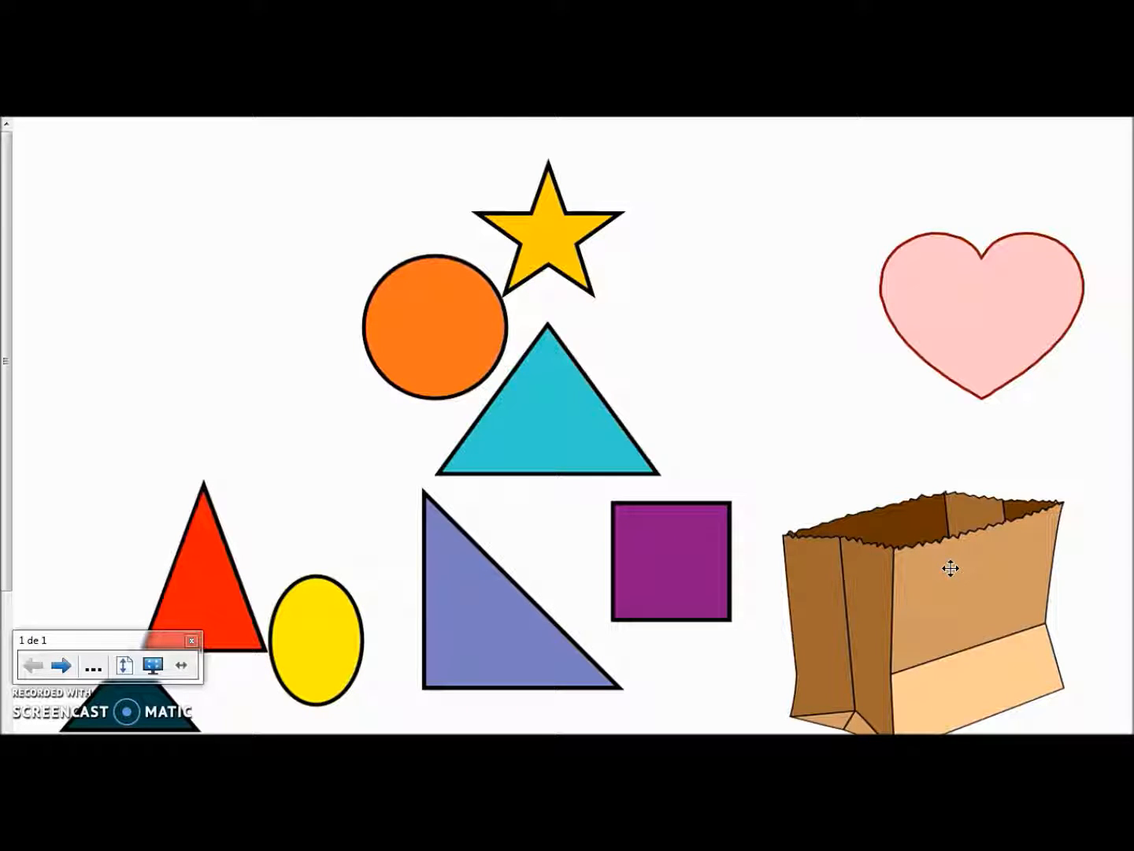
{"action": "key", "text": "Escape"}
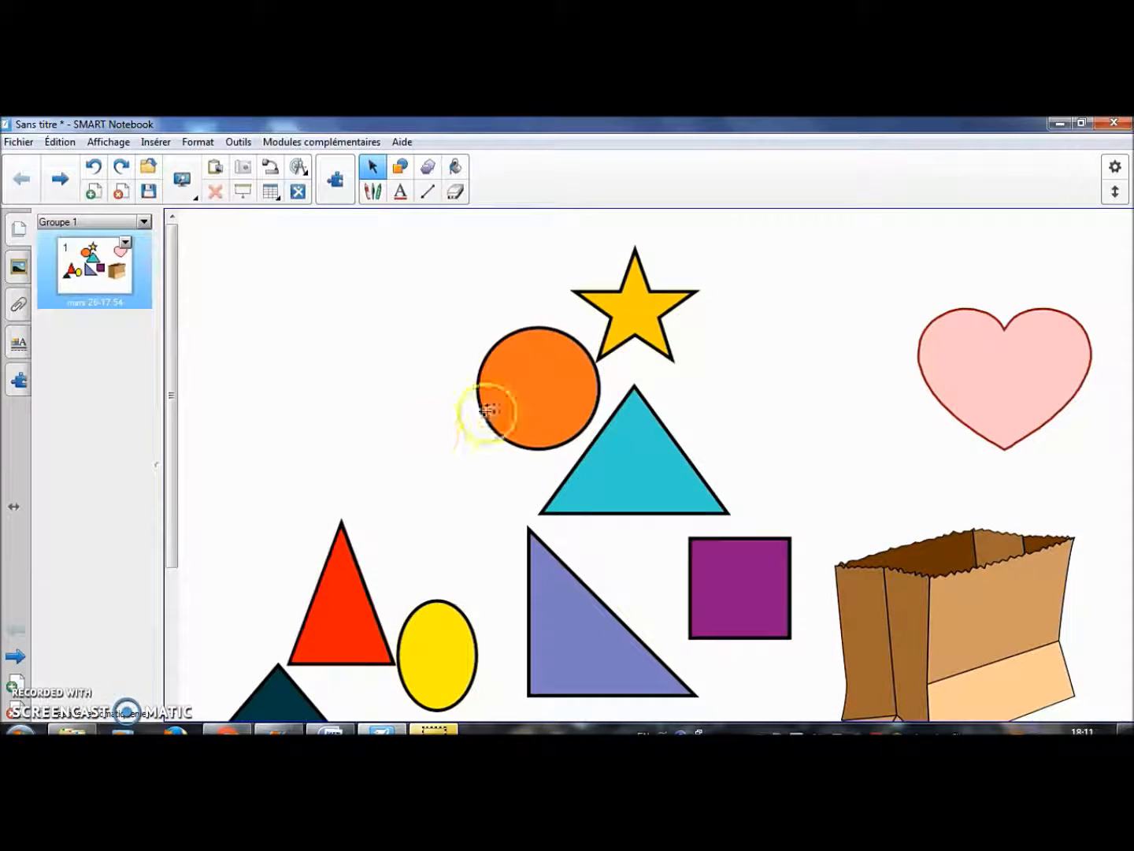
{"action": "mouse_move", "coordinate": [177, 395]}
{"action": "left_mouse_down"}
{"action": "mouse_move", "coordinate": [181, 498]}
{"action": "mouse_move", "coordinate": [180, 372]}
{"action": "mouse_move", "coordinate": [194, 434]}
{"action": "mouse_move", "coordinate": [175, 362]}
{"action": "mouse_move", "coordinate": [180, 388]}
{"action": "mouse_move", "coordinate": [183, 378]}
{"action": "left_mouse_up"}
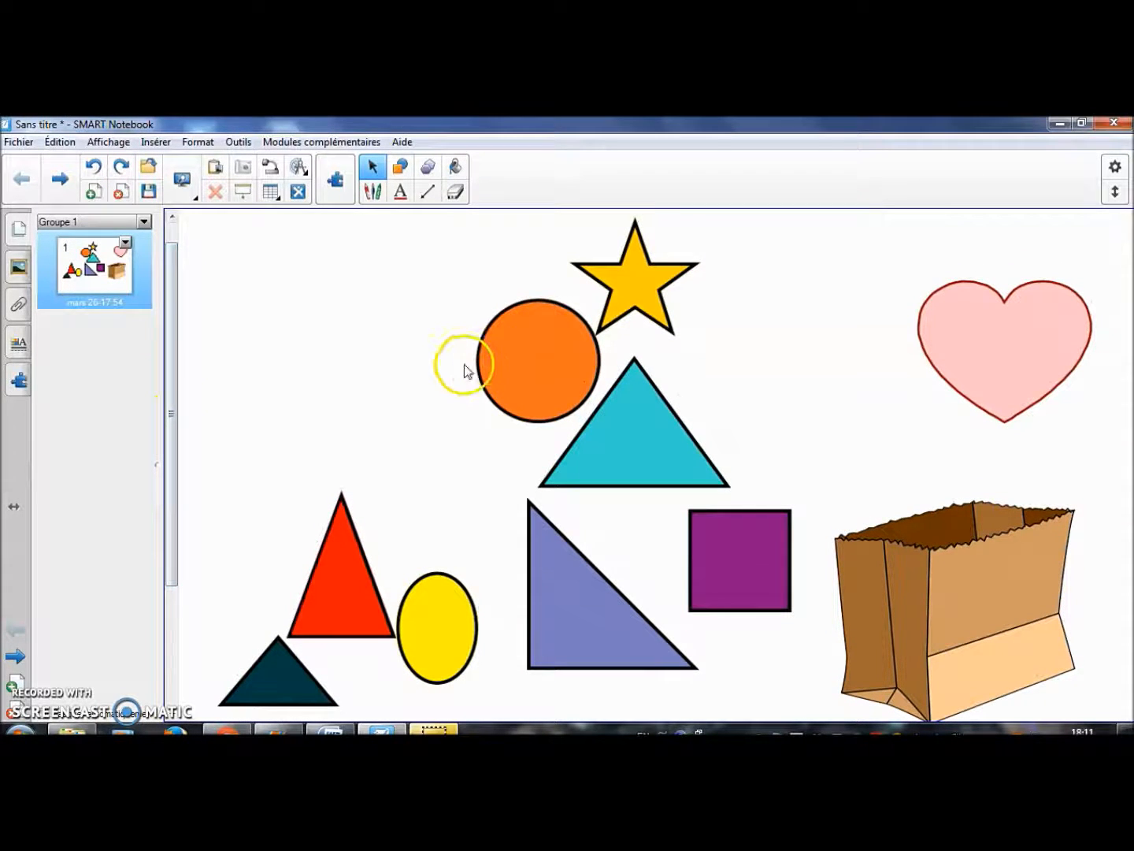